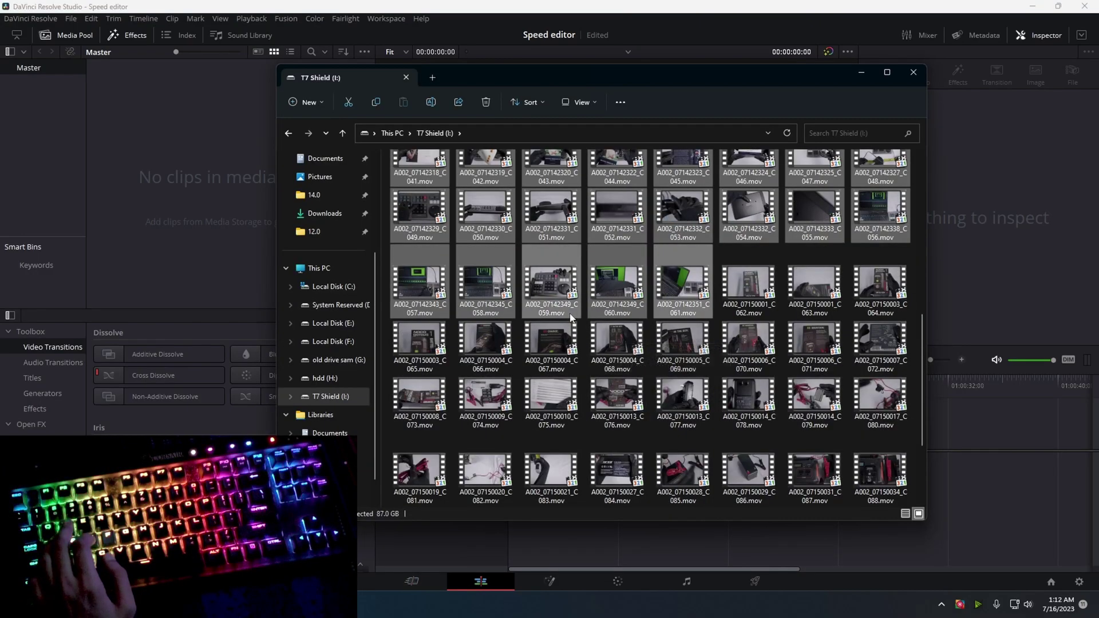
Import the selected clips, C025 through C061, from the T7 Shield drive into the media pool and change the project frame rate to match
scroll(550, 292, "up", 3)
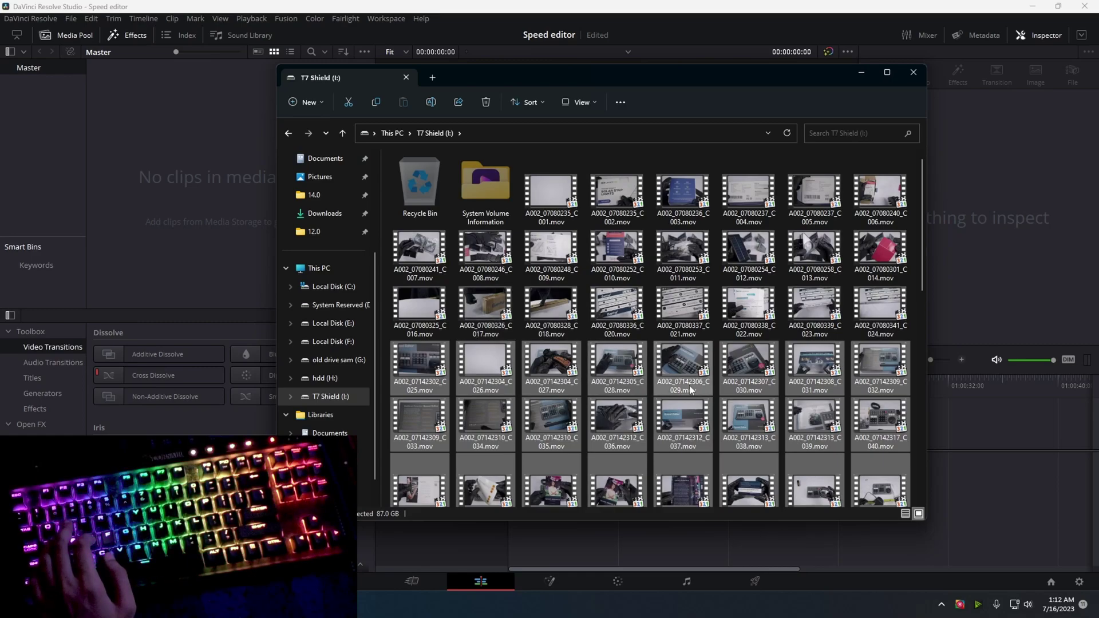
left_click_drag(691, 391, 199, 267)
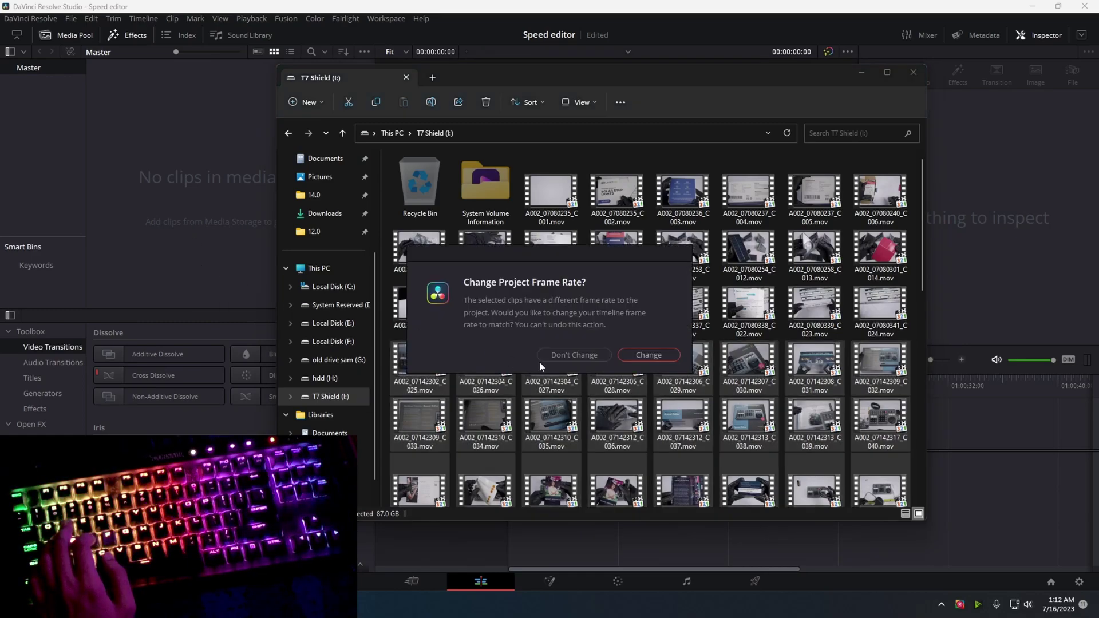
left_click(622, 359)
left_click(861, 73)
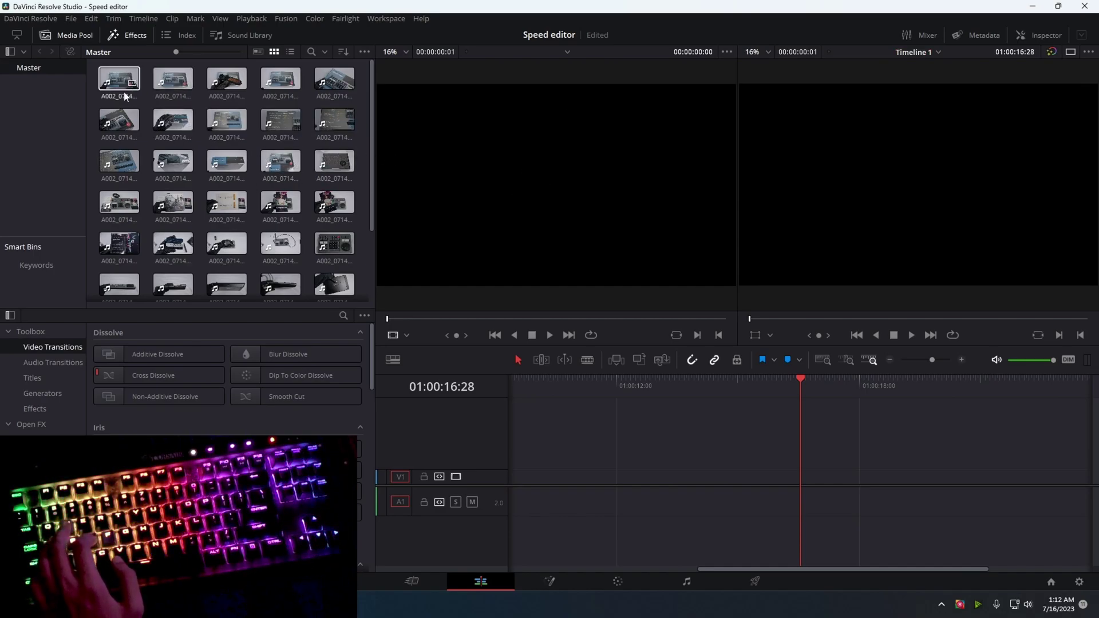
Load A002_07142302_C025.mov in the source viewer and mark a two-second range from 23:02:34:24 to 23:02:36:23
left_click_drag(118, 80, 506, 220)
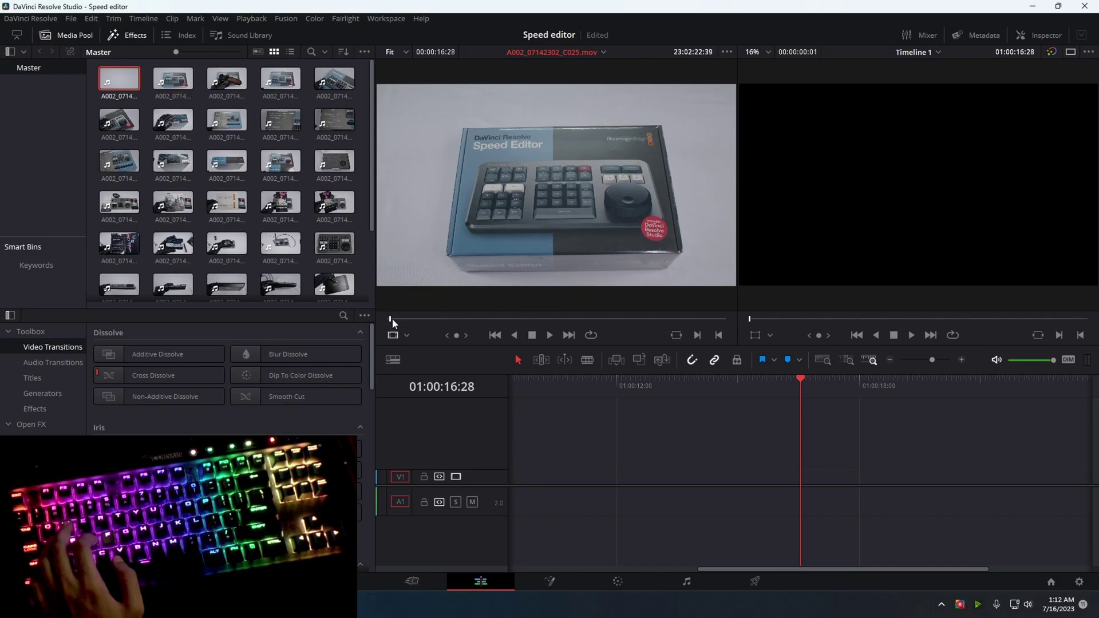
left_click_drag(392, 318, 631, 395)
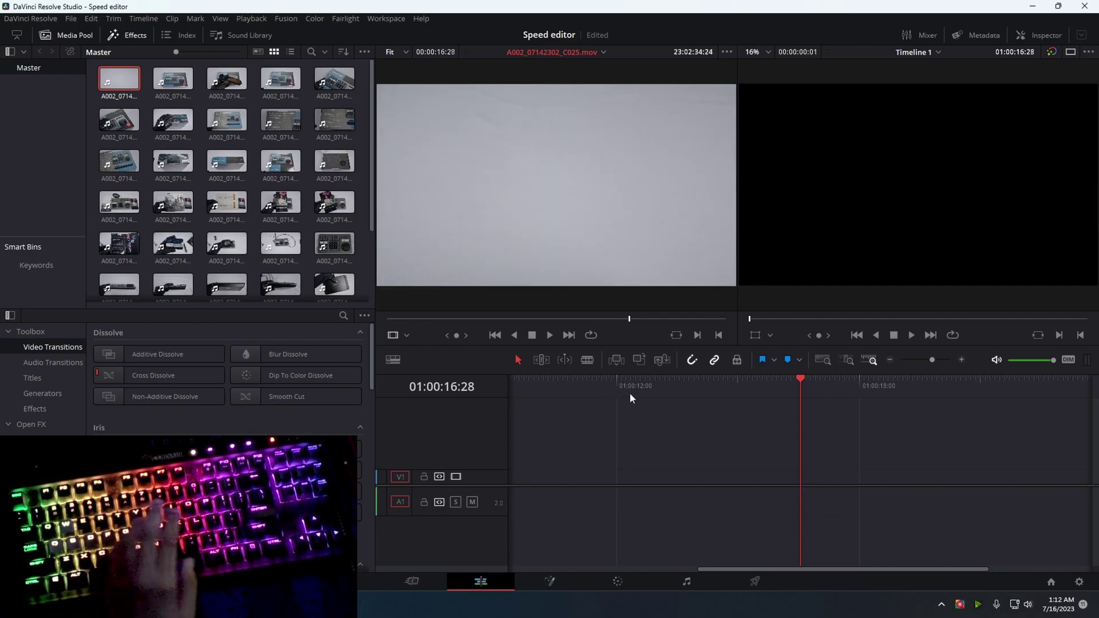
key("i")
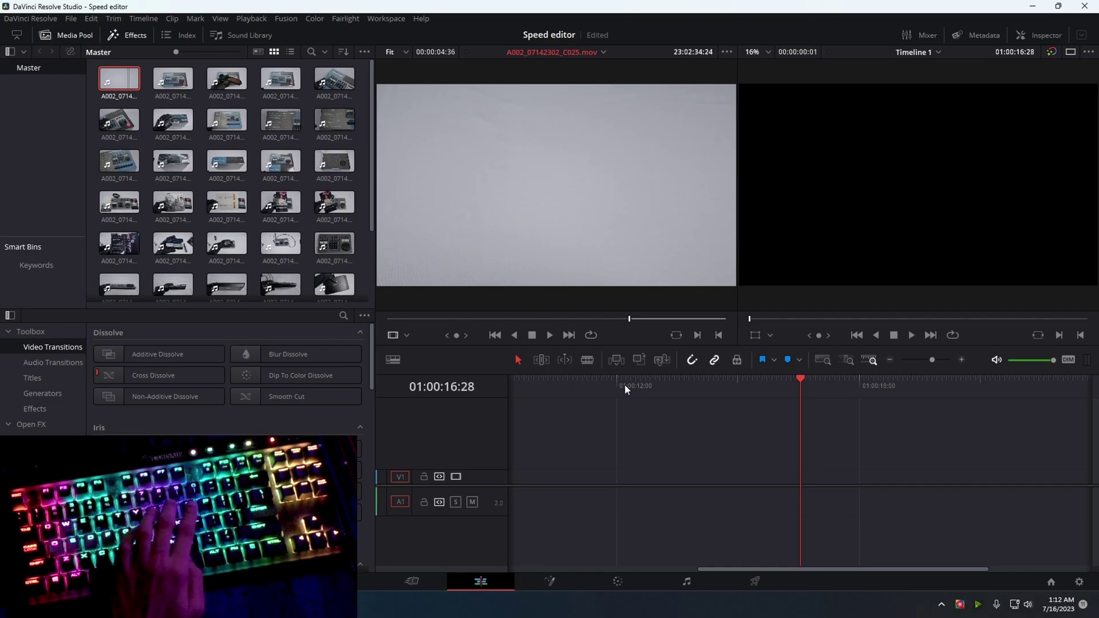
key("space")
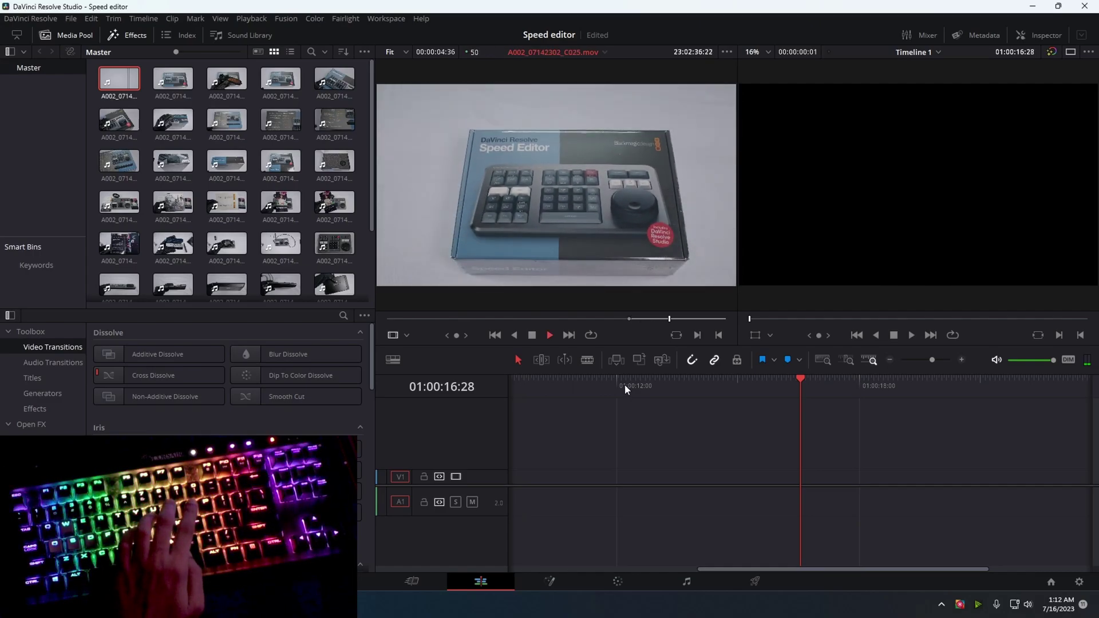
key("space")
key("o")
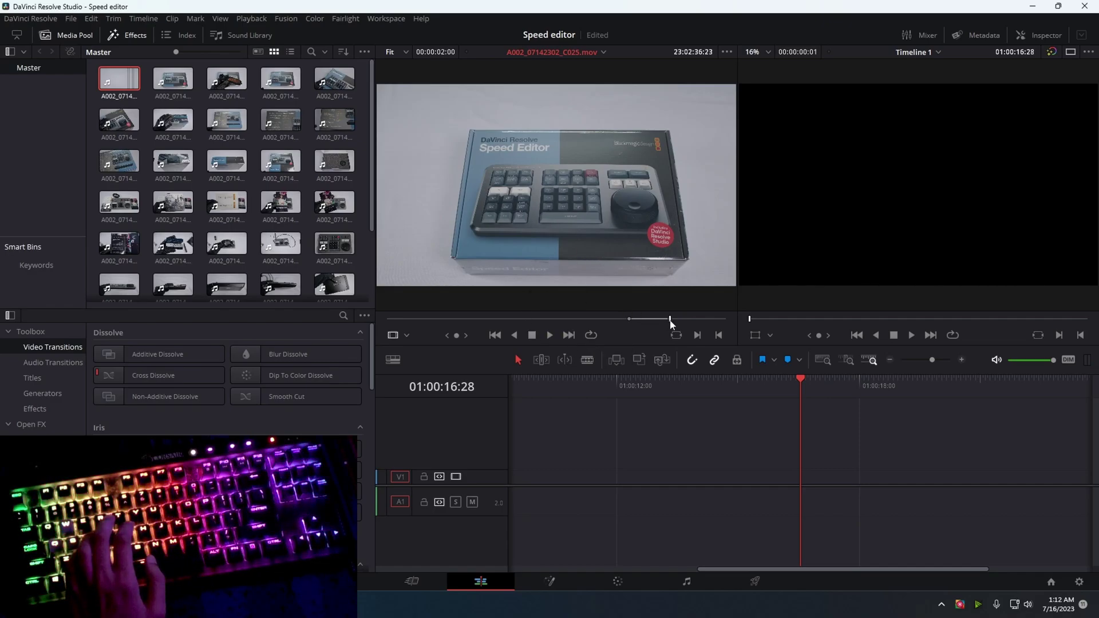
Place the marked range of clip C025 at the start of the timeline and play it back
mouse_move(671, 325)
left_mouse_down()
mouse_move(632, 325)
mouse_move(667, 335)
left_mouse_up()
left_click_drag(482, 200, 511, 504)
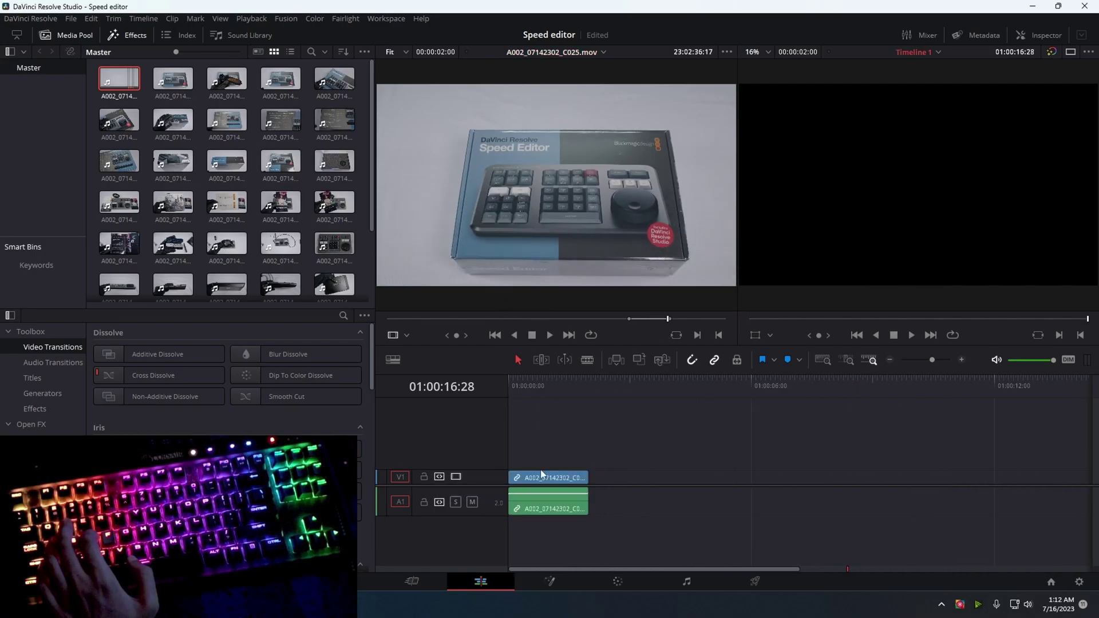
key("Home")
key("space")
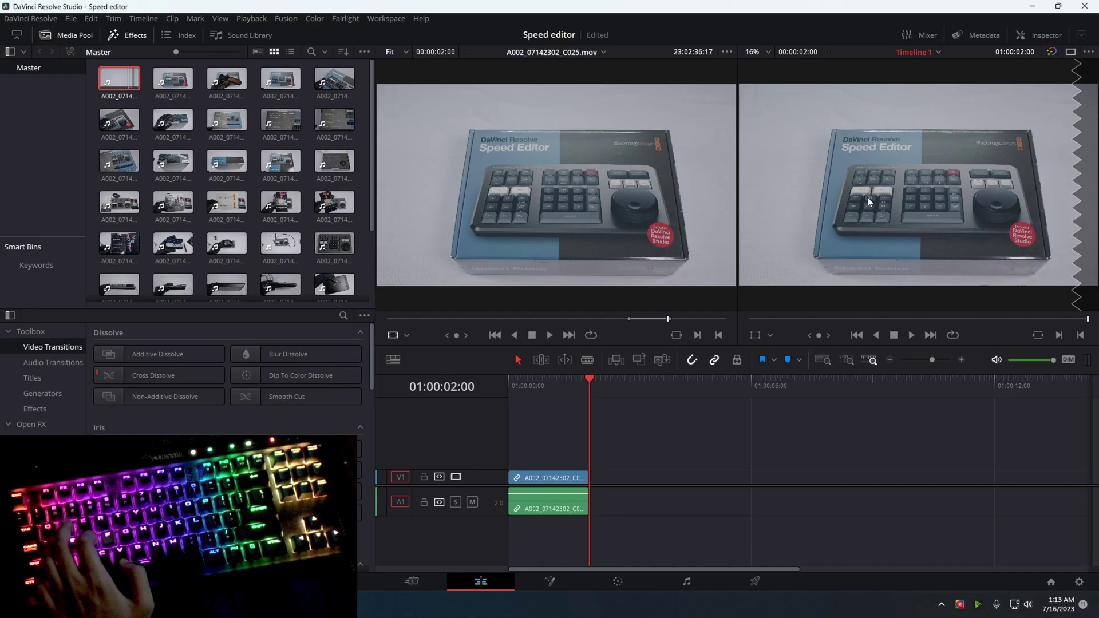
Mark a 41-frame range starting at 23:04:53:30 in A002_07142304_C027.mov and place it directly after the first timeline clip
double_click(227, 79)
mouse_move(401, 319)
left_mouse_down()
mouse_move(455, 319)
mouse_move(402, 316)
mouse_move(434, 319)
mouse_move(413, 323)
left_mouse_up()
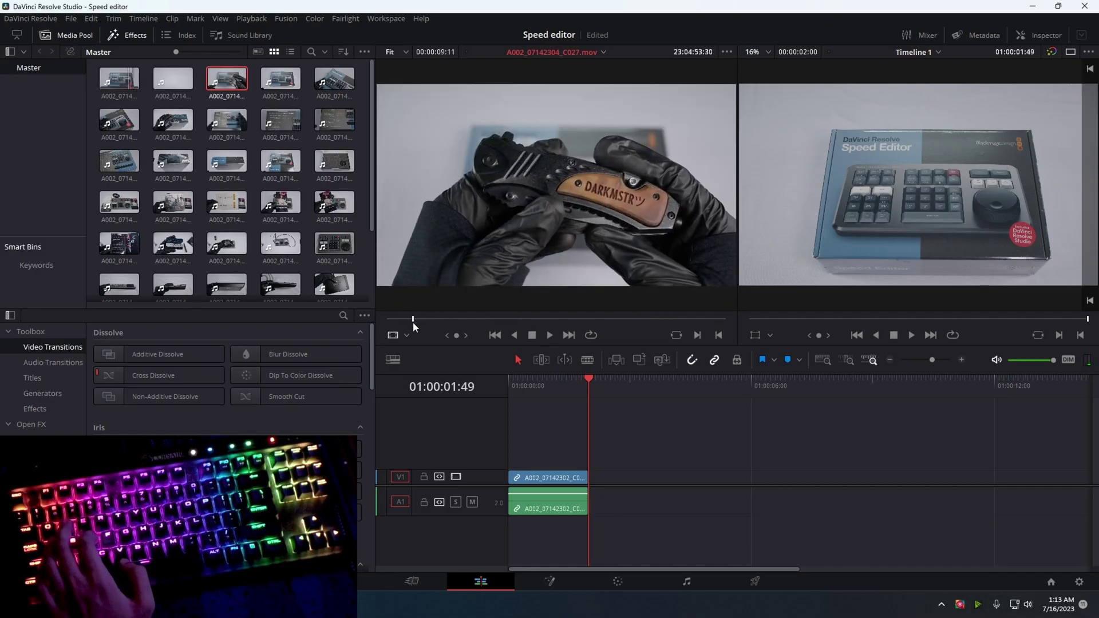
key("i")
key("space")
key("o")
key("space")
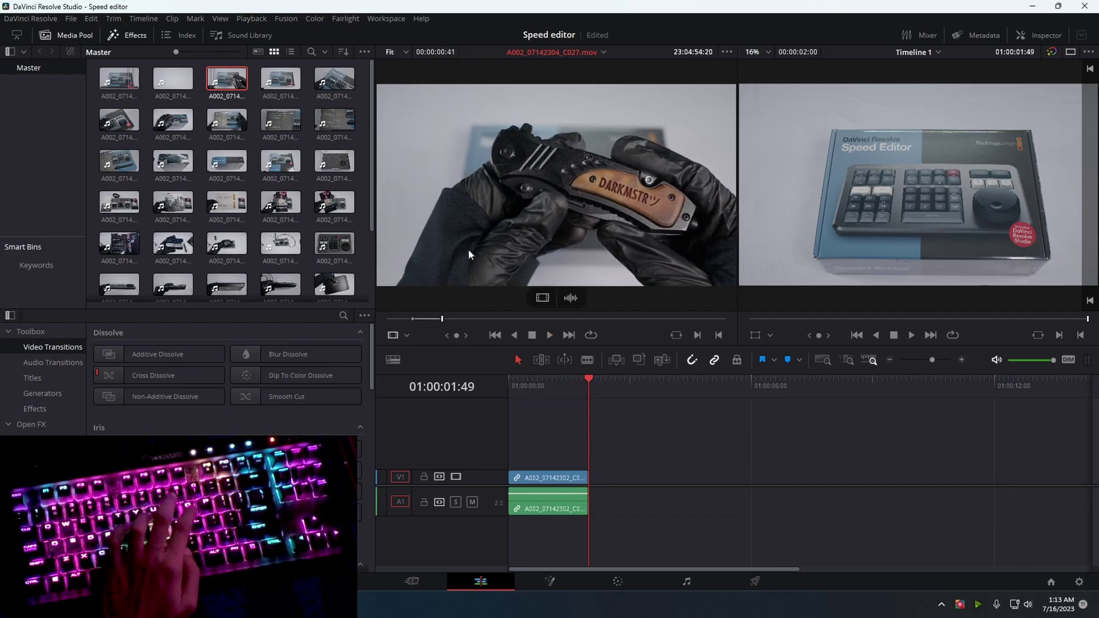
left_click_drag(474, 248, 595, 508)
Mark an open-blade section of 00:00:01:10 ending at 23:04:58:46 in clip C027 and add it to the timeline's end
left_click_drag(434, 319, 564, 355)
key("i")
key("space")
key("space")
key("o")
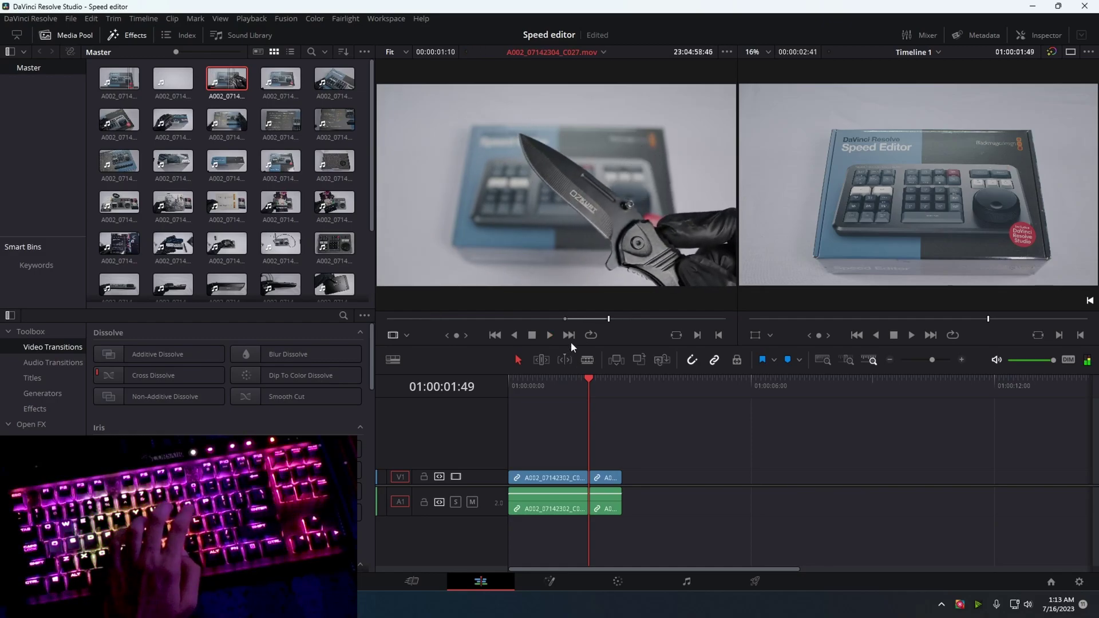
left_click_drag(564, 257, 624, 503)
Play and scrub through the three-clip timeline from the start to review the cuts
left_click(508, 383)
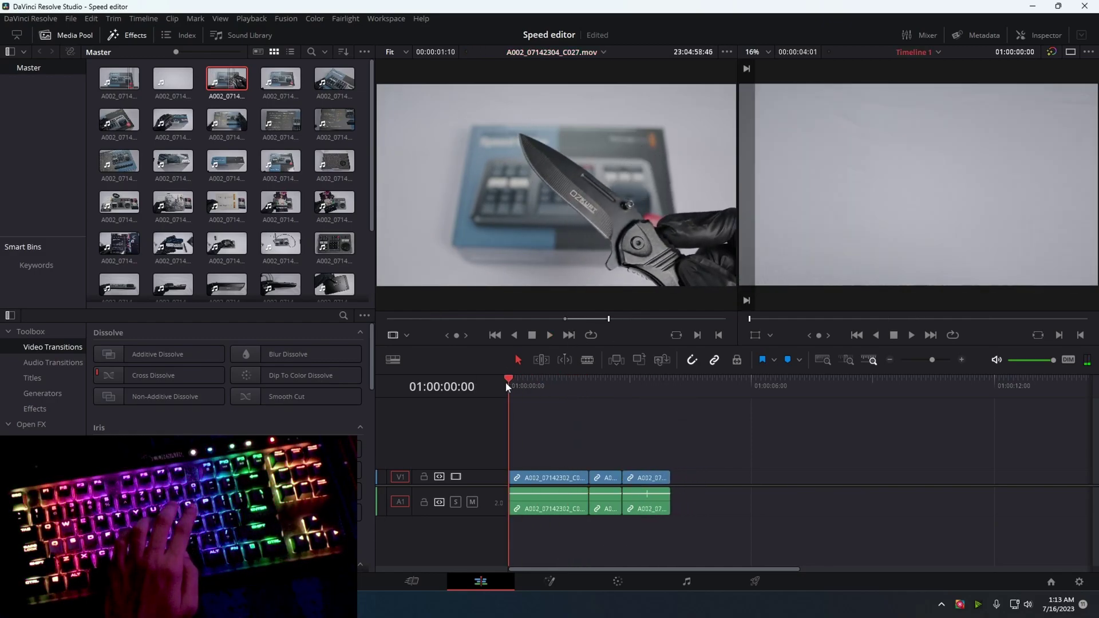
key("space")
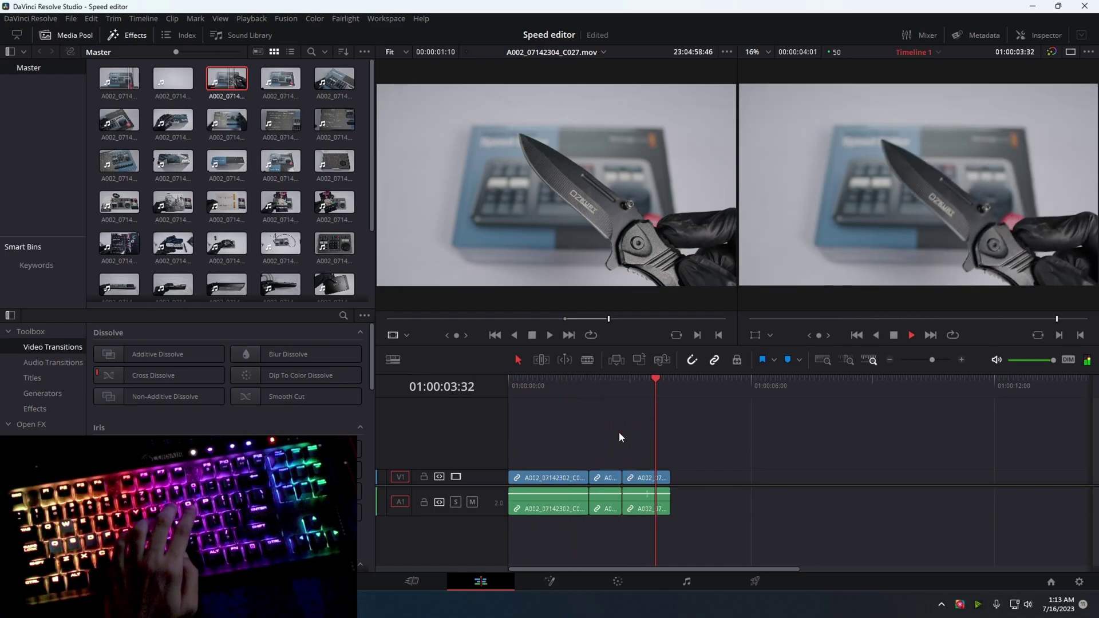
left_click_drag(565, 378, 658, 445)
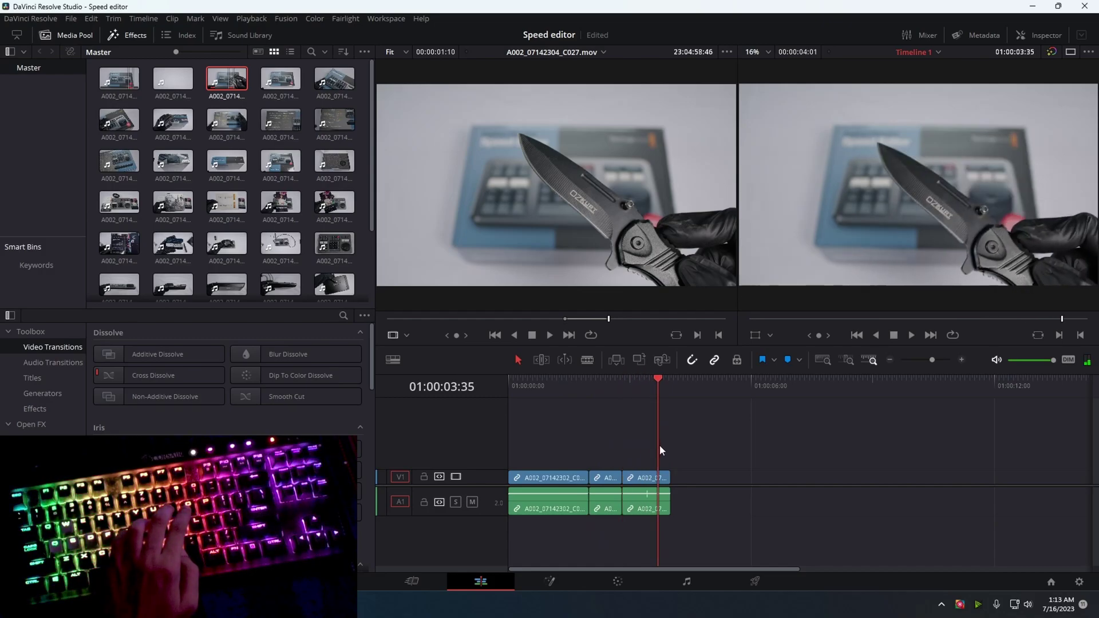
key("Home")
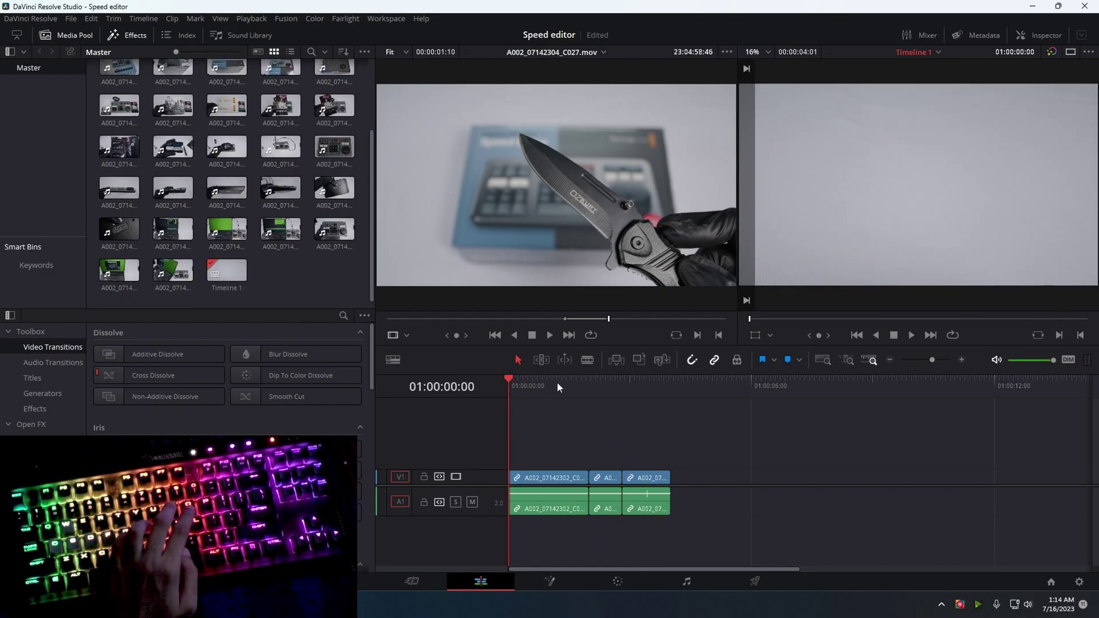
left_click_drag(514, 378, 572, 459)
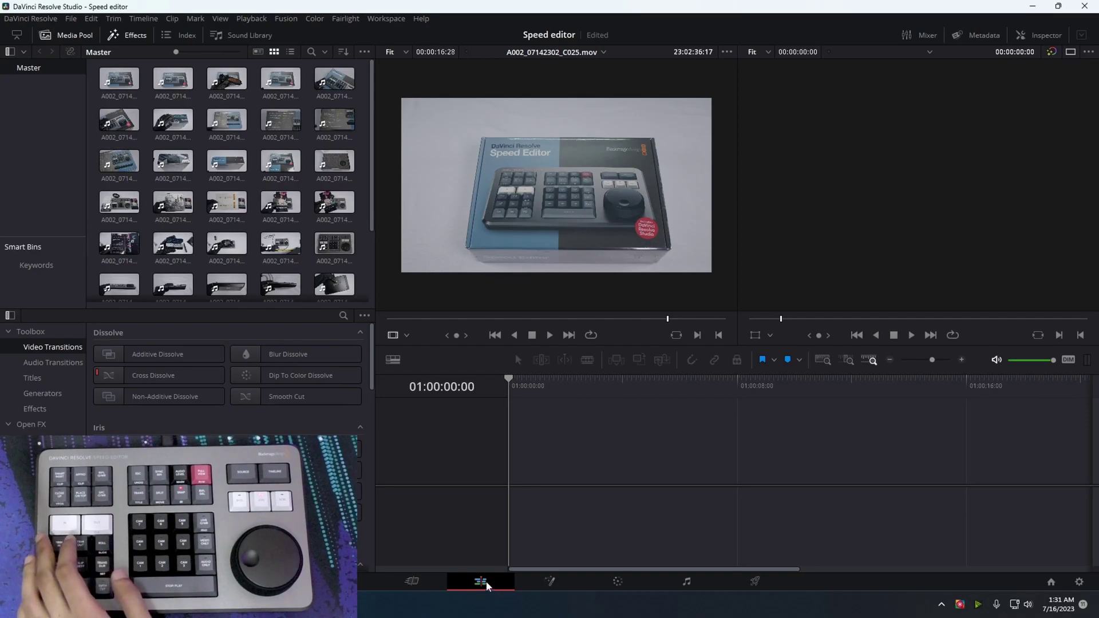
Open the Cut page, view all media pool clips as one source tape, and rewind it to 00:00:00:00
left_click(420, 582)
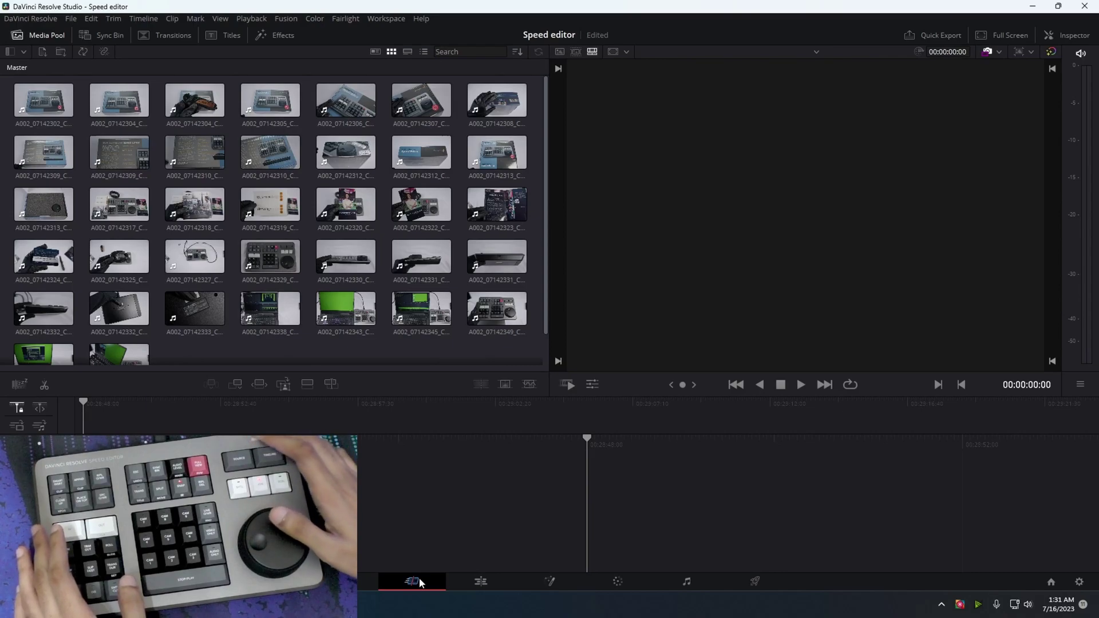
key("q")
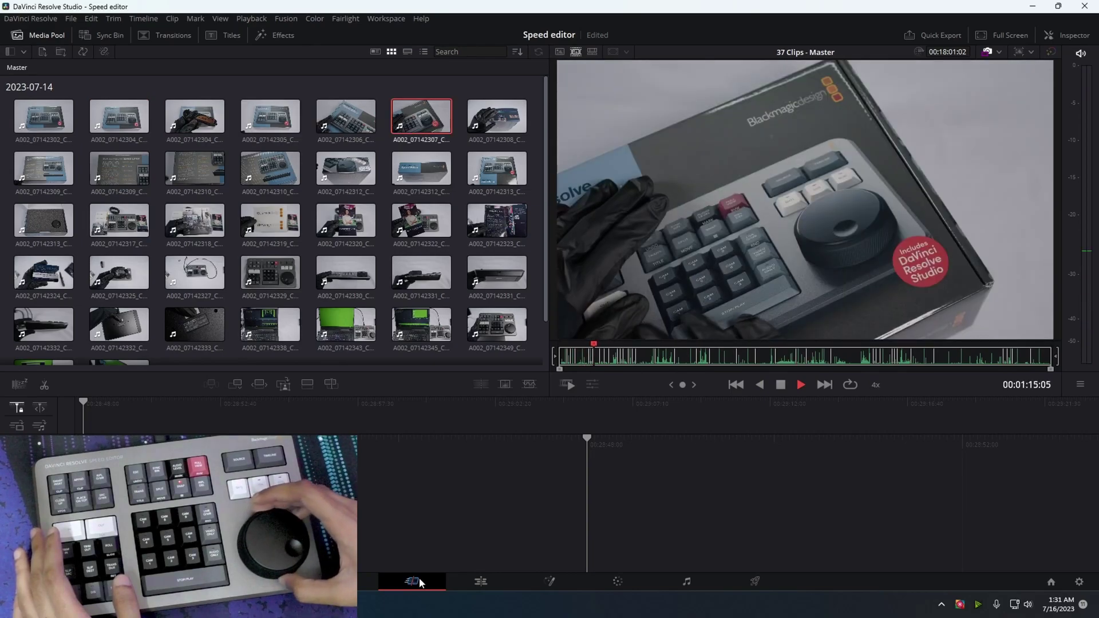
key("j")
key("j")
key("j")
key("j")
key("j")
key("j")
key("j")
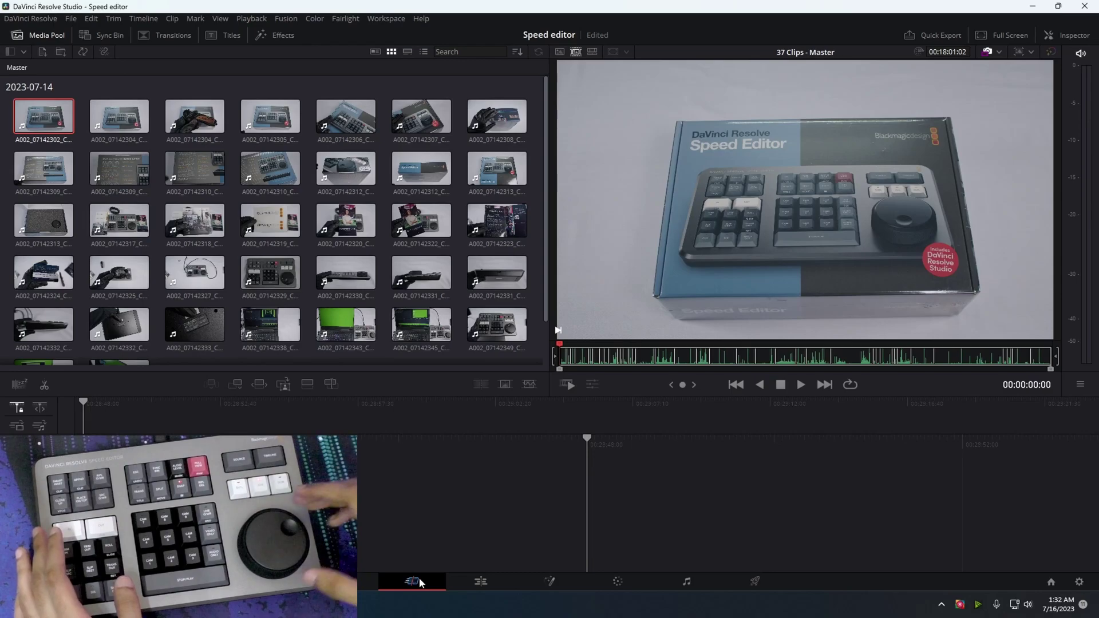
Jog the source tape to about 00:00:12:44 in the first clip, where the gloved hands hold the box
key("l")
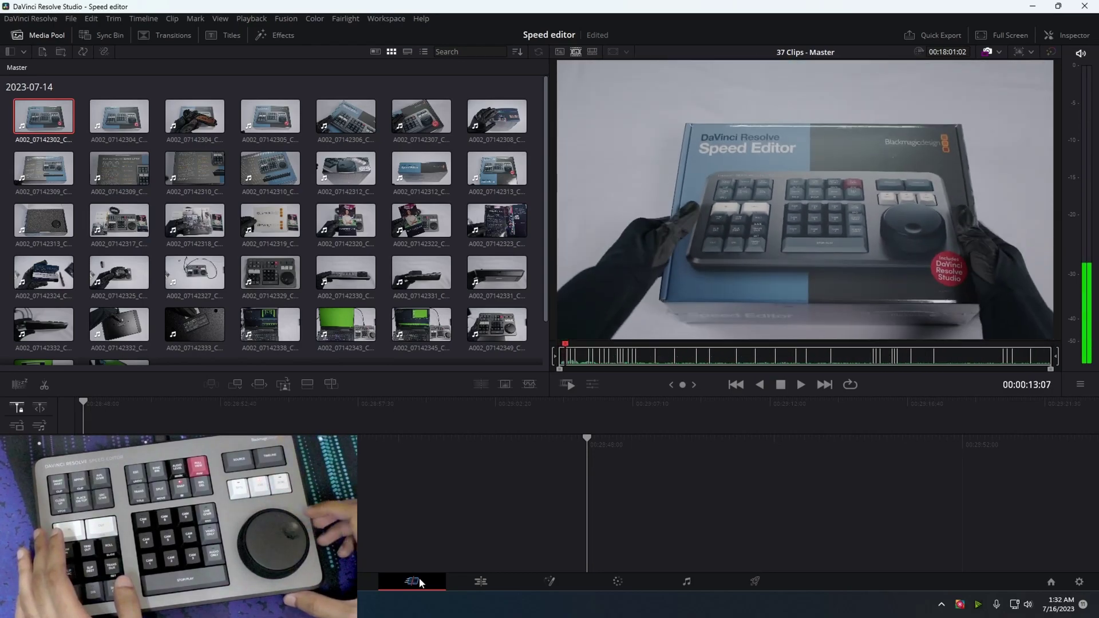
key("Left")
key("Left")
key("Left")
key("Left")
key("Left")
key("Left")
key("Left")
key("Left")
key("Left")
key("Left")
key("Left")
key("Left")
key("Left")
key("Left")
key("Left")
key("Left")
key("Right")
key("Right")
key("Right")
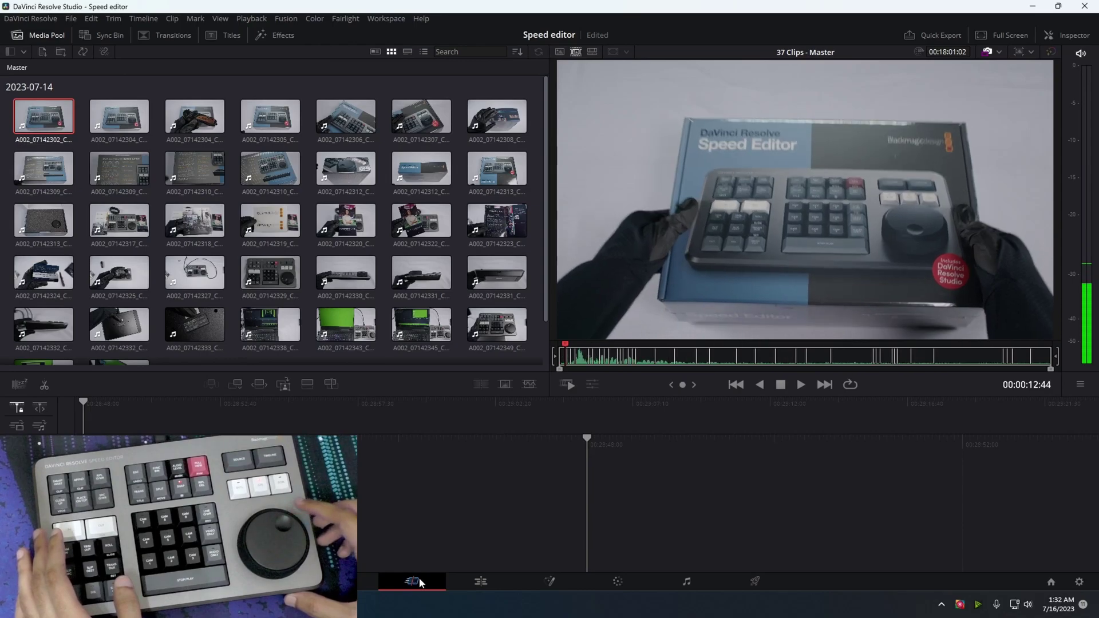
key("alt+Tab")
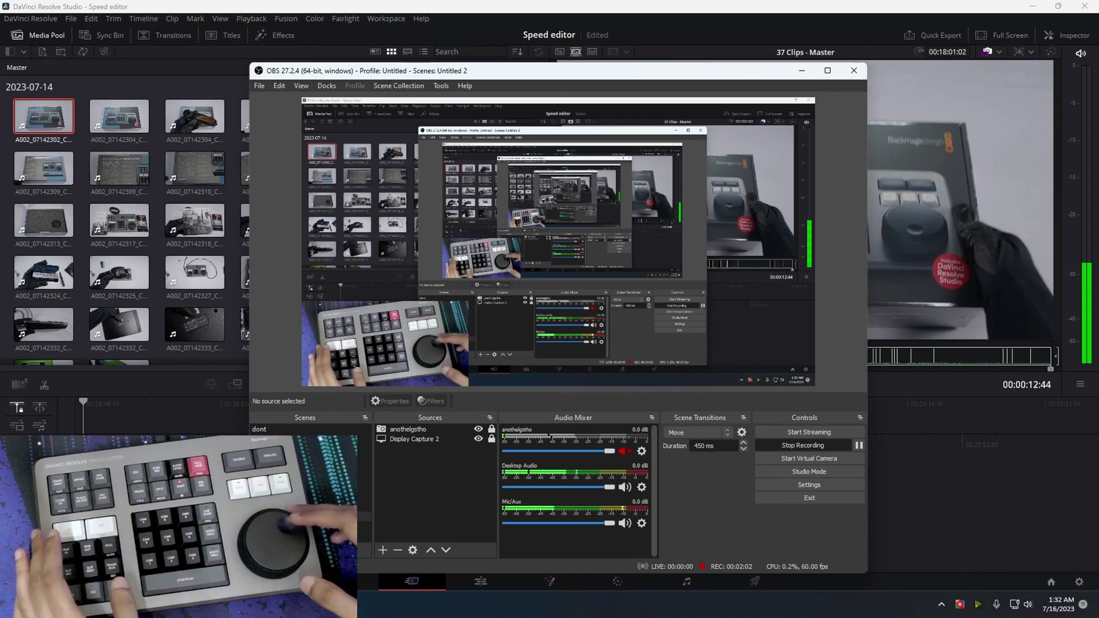
key("alt+Tab")
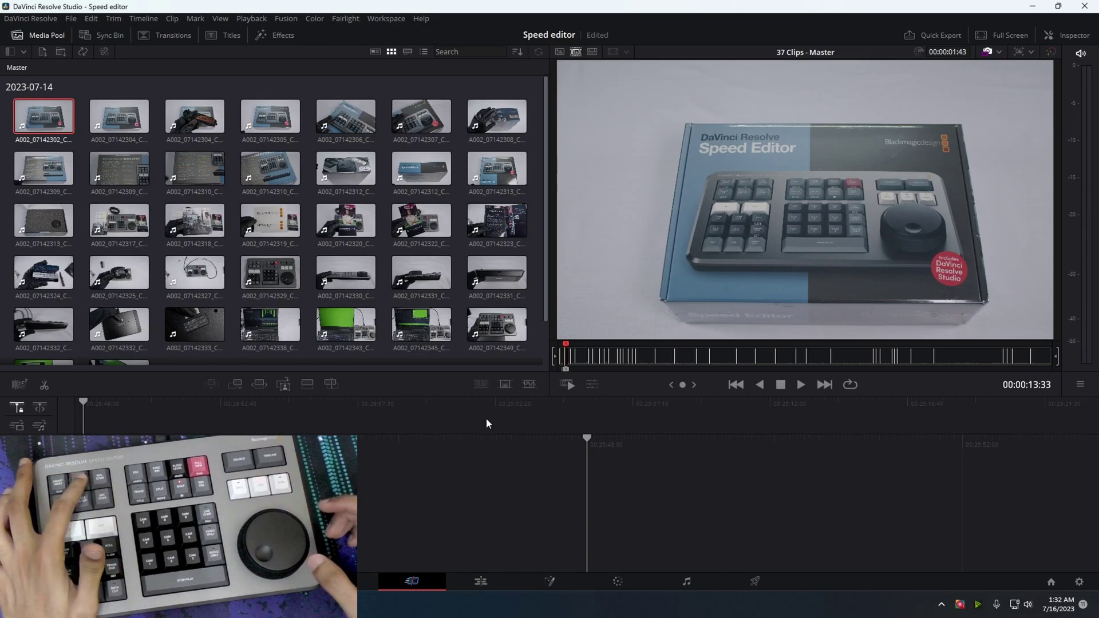
Append the marked 00:00:01:43 range of the first clip to the timeline
key("shift+F12")
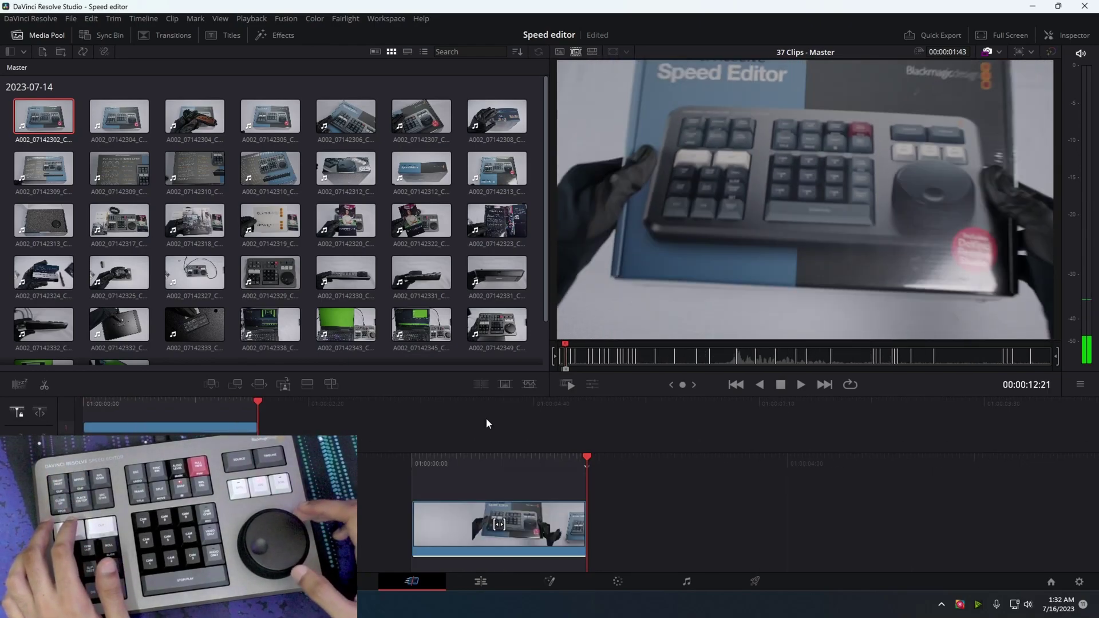
Switch to the timeline view and jog and play through the appended clip to review it
key("q")
key("Left")
key("Left")
key("Left")
key("Left")
key("Left")
key("Left")
key("Left")
key("Left")
key("Left")
key("Left")
key("Left")
key("Left")
key("Left")
key("Left")
key("Left")
key("Left")
key("Left")
key("Left")
key("Left")
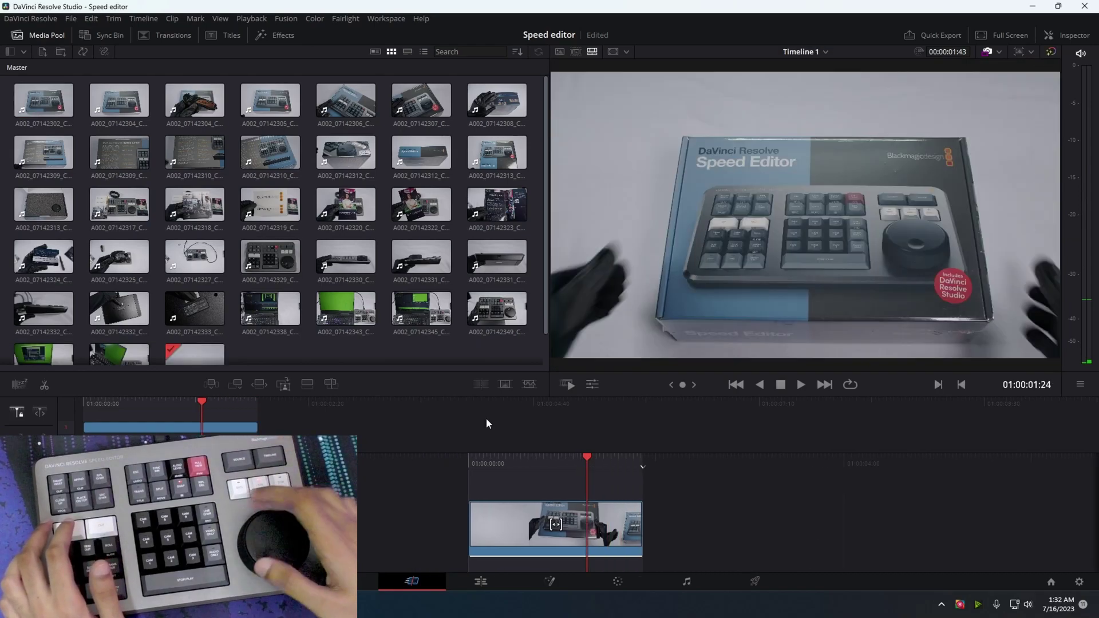
key("j")
key("l")
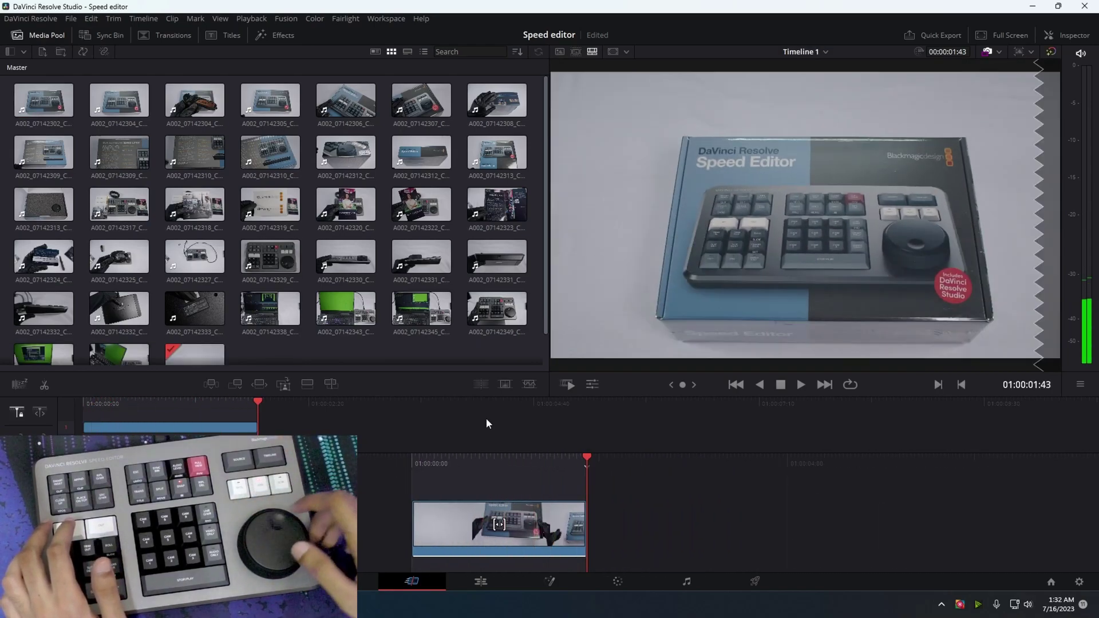
key("j")
key("space")
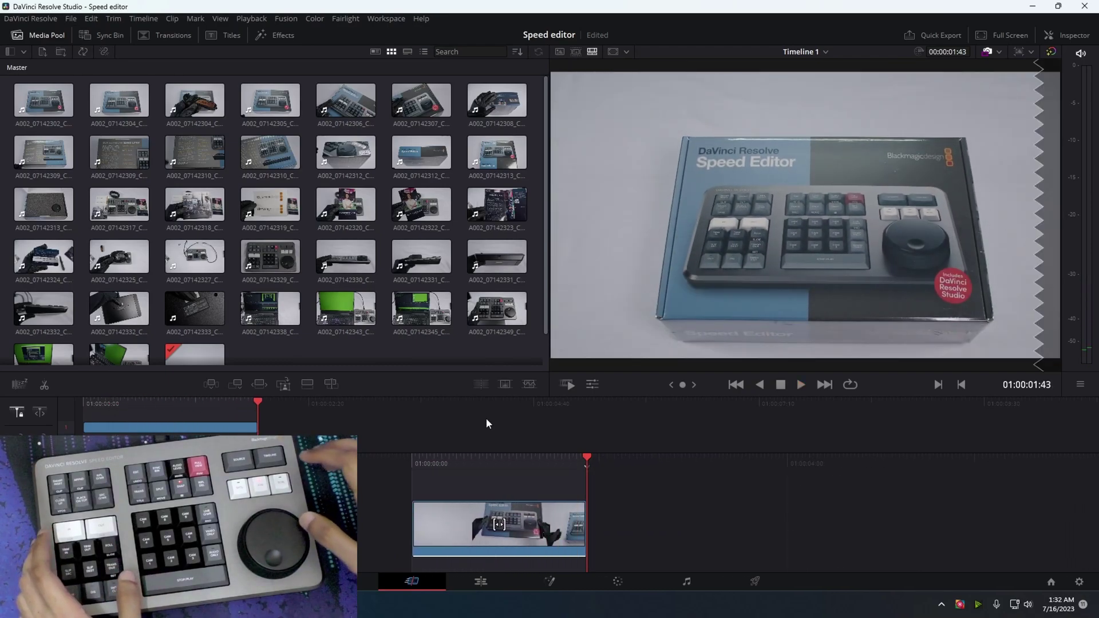
Return to the source tape and move forward to the knife footage in the third clip
key("q")
key("l")
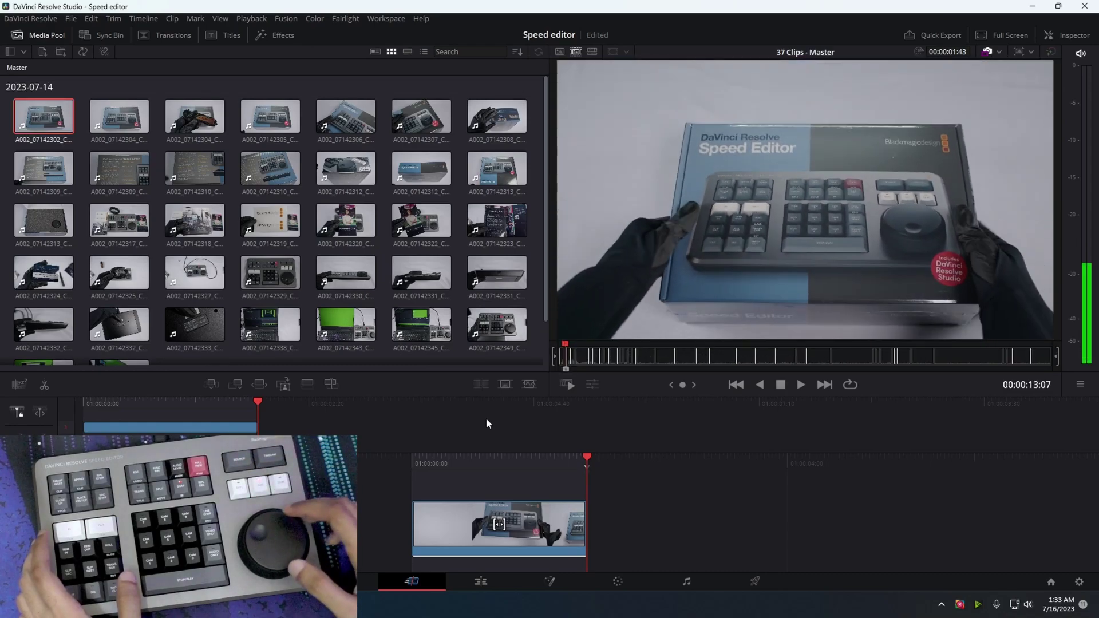
key("shift+Right")
key("shift+Right")
key("shift+Right")
key("shift+Right")
key("shift+Right")
key("shift+Right")
key("shift+Right")
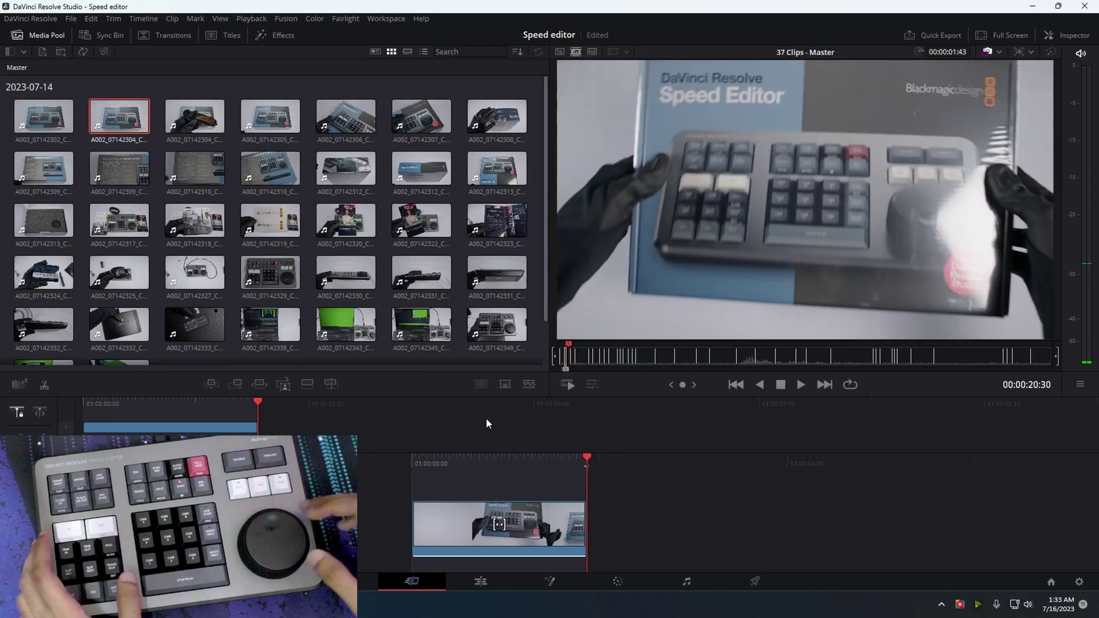
key("shift+Right")
key("shift+Right")
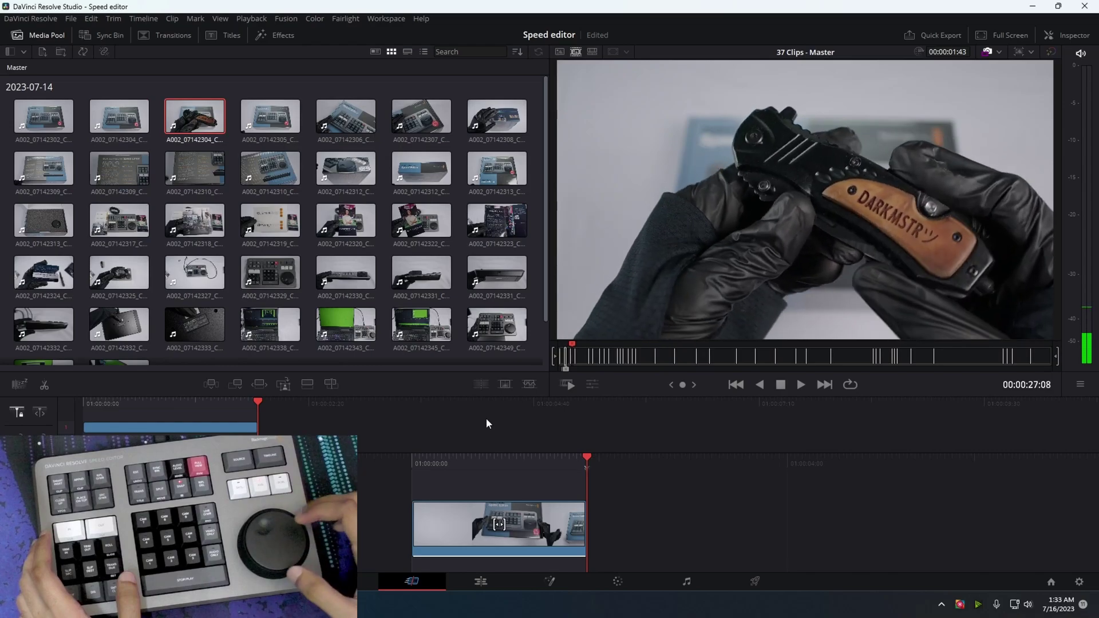
key("shift+Right")
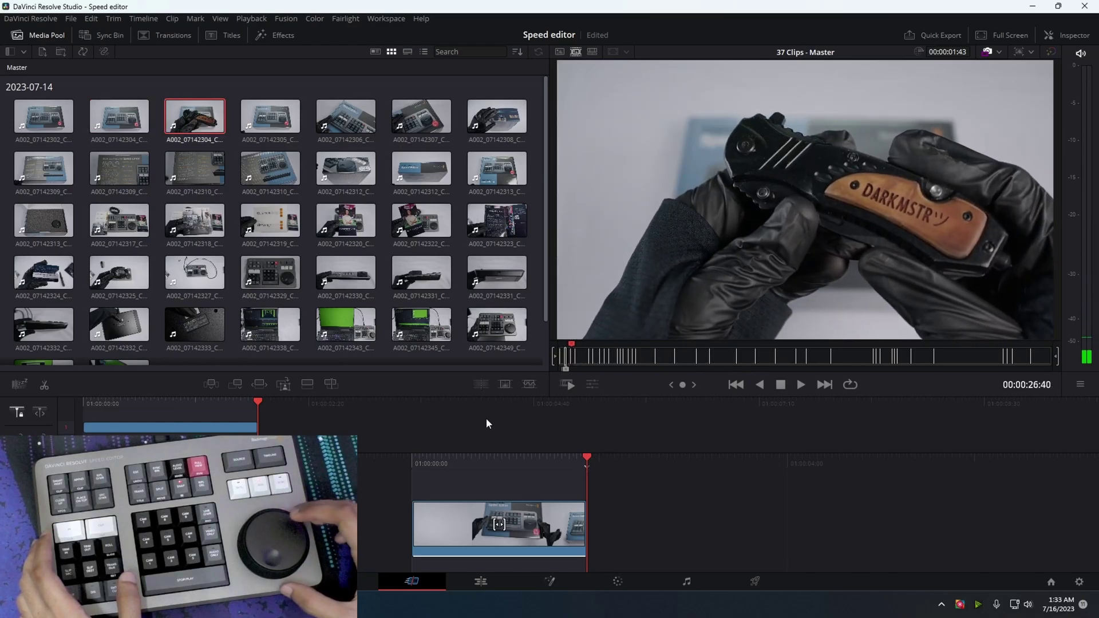
Jog through the knife footage on the source tape and mark the In point at 00:00:25:27
key("Left")
key("Left")
key("Left")
key("Left")
key("Left")
key("Left")
key("Left")
key("Left")
key("Left")
key("Left")
key("Left")
key("Left")
key("Left")
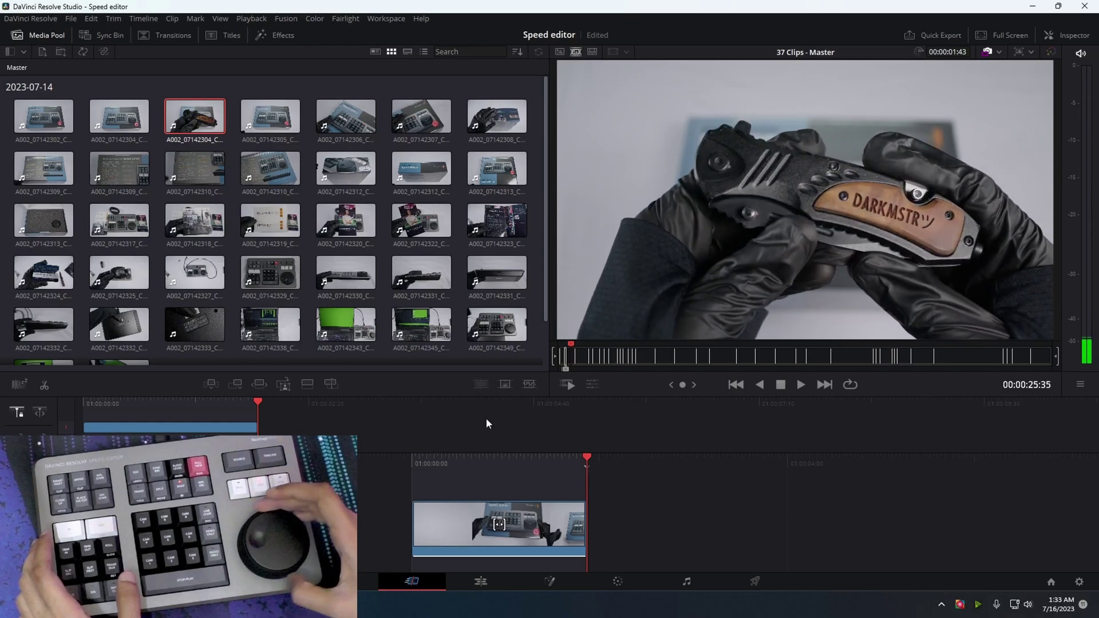
key("Right")
key("Right")
key("Right")
key("Right")
key("Right")
key("Right")
key("Right")
key("Right")
key("Right")
key("Right")
key("Right")
key("Right")
key("Right")
key("Right")
key("Right")
key("Right")
key("Right")
key("Right")
key("Right")
key("Right")
key("Left")
key("Left")
key("Left")
key("Left")
key("Left")
key("Left")
key("Left")
key("Left")
key("Left")
key("Left")
key("Left")
key("Left")
key("Left")
key("Left")
key("Left")
key("Left")
key("Left")
key("Left")
key("Left")
key("Left")
key("Left")
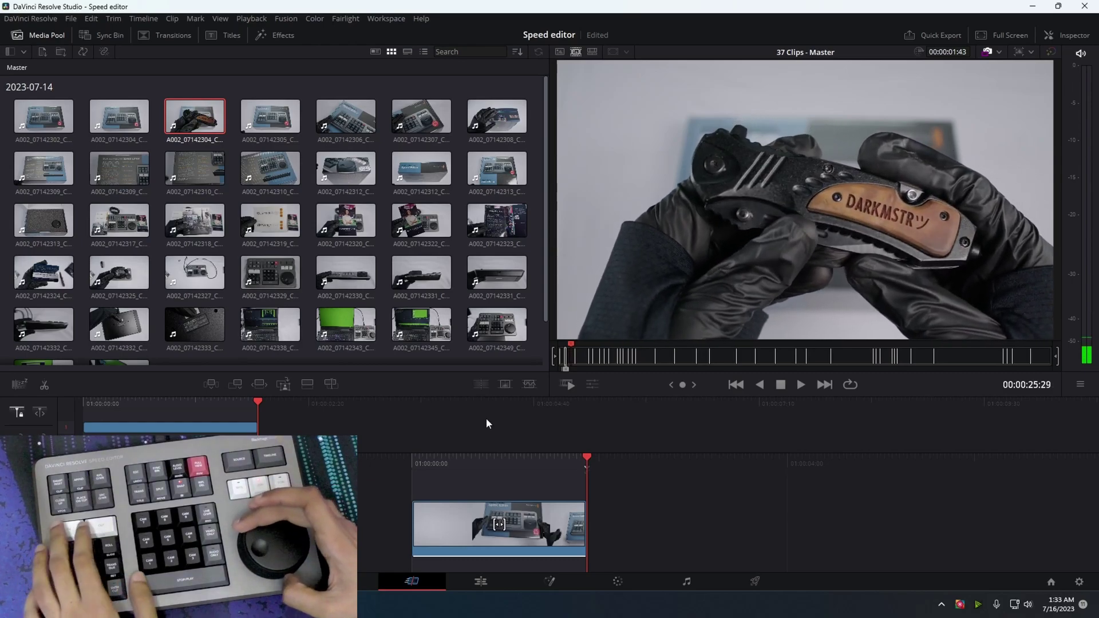
key("Right")
key("Right")
key("Right")
key("Right")
key("Right")
key("Right")
key("Right")
key("Right")
key("Right")
key("Right")
key("Right")
key("Right")
key("Right")
key("Right")
key("Right")
key("Right")
key("Right")
key("Right")
key("Right")
key("Right")
key("Left")
key("Left")
key("Left")
key("Left")
key("Left")
key("Left")
key("Left")
key("Left")
key("Left")
key("Left")
key("Left")
key("Left")
key("Left")
key("Left")
key("Left")
key("Left")
key("Left")
key("Left")
key("Left")
key("Left")
key("Left")
key("Left")
key("Left")
key("Left")
key("Left")
key("Left")
key("i")
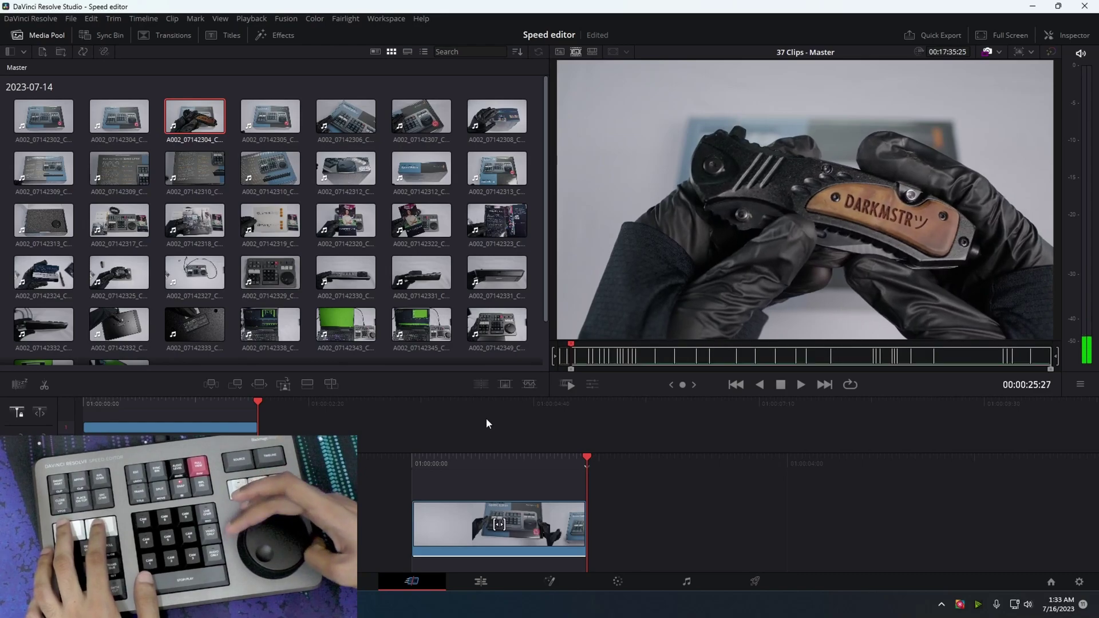
Jog the source tape forward to 00:00:26:31 in the knife footage and mark the Out point there
key("Right")
key("Right")
key("Right")
key("Right")
key("Right")
key("Right")
key("Right")
key("Right")
key("Right")
key("Right")
key("Right")
key("Right")
key("Right")
key("Right")
key("Right")
key("Right")
key("Right")
key("Right")
key("Right")
key("Right")
key("Right")
key("Right")
key("Right")
key("Right")
key("o")
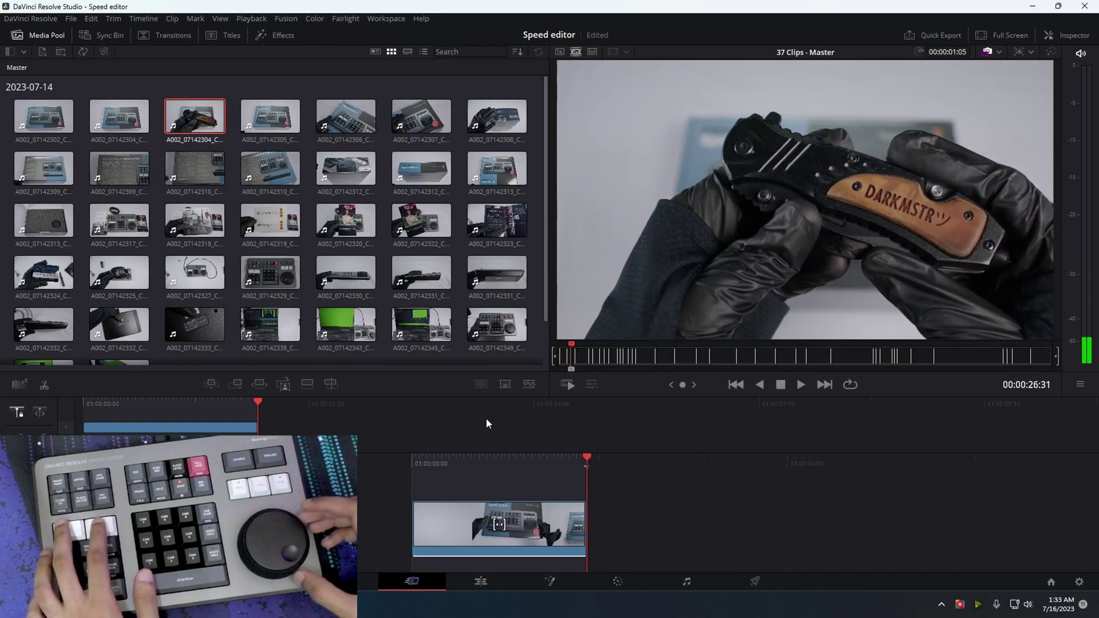
Append the marked 00:00:01:05 range of the knife clip to the end of the timeline
key("Left")
key("Left")
key("Left")
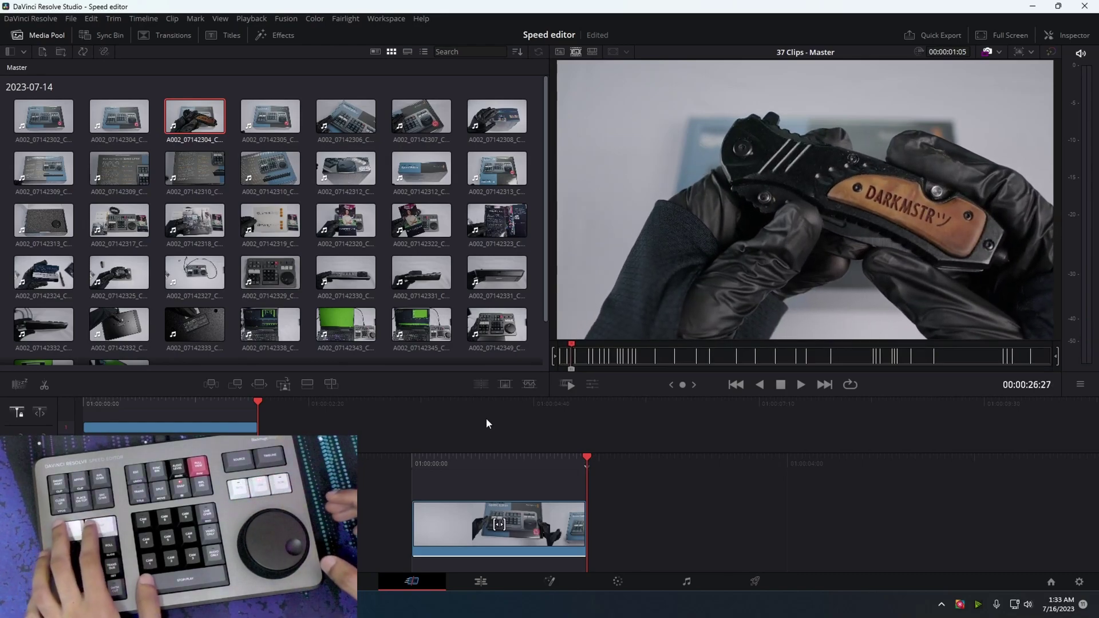
key("shift+F12")
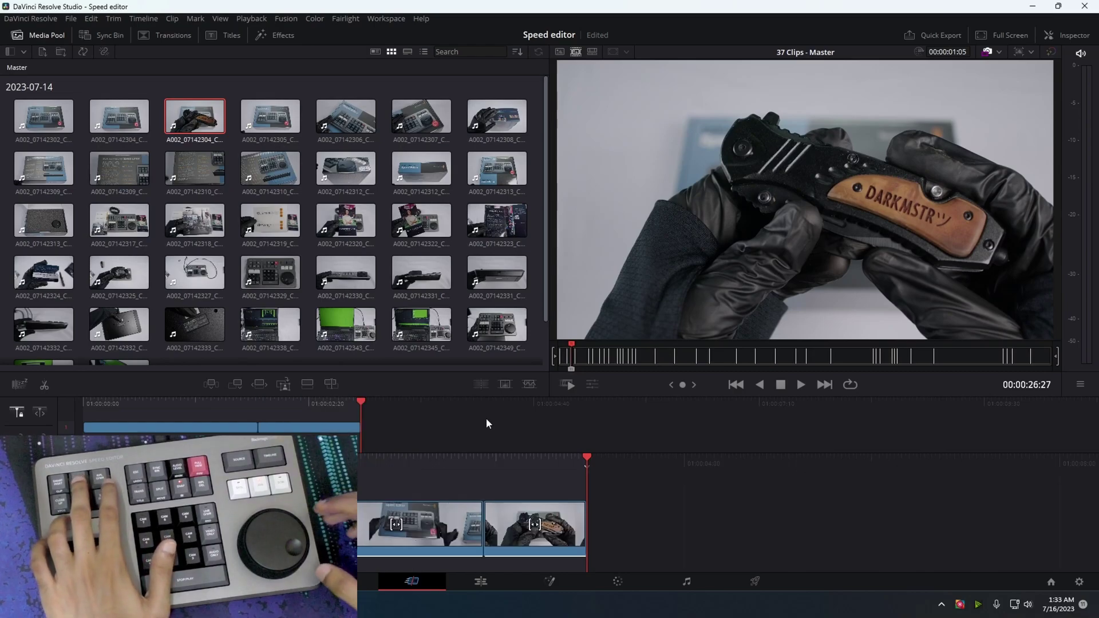
Move forward on the source tape through the knife footage to the opened blade at 00:00:30:36
key("Right")
key("Right")
key("Right")
key("Right")
key("Right")
key("Right")
key("Right")
key("Right")
key("Left")
key("Left")
key("Left")
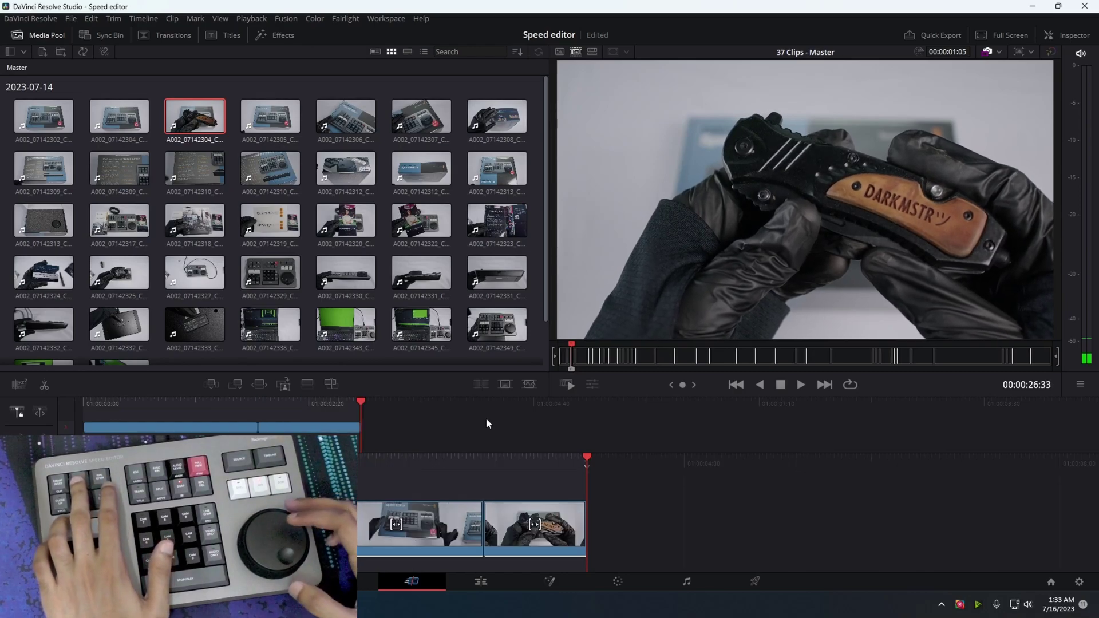
key("shift+Right")
key("shift+Right")
key("shift+Right")
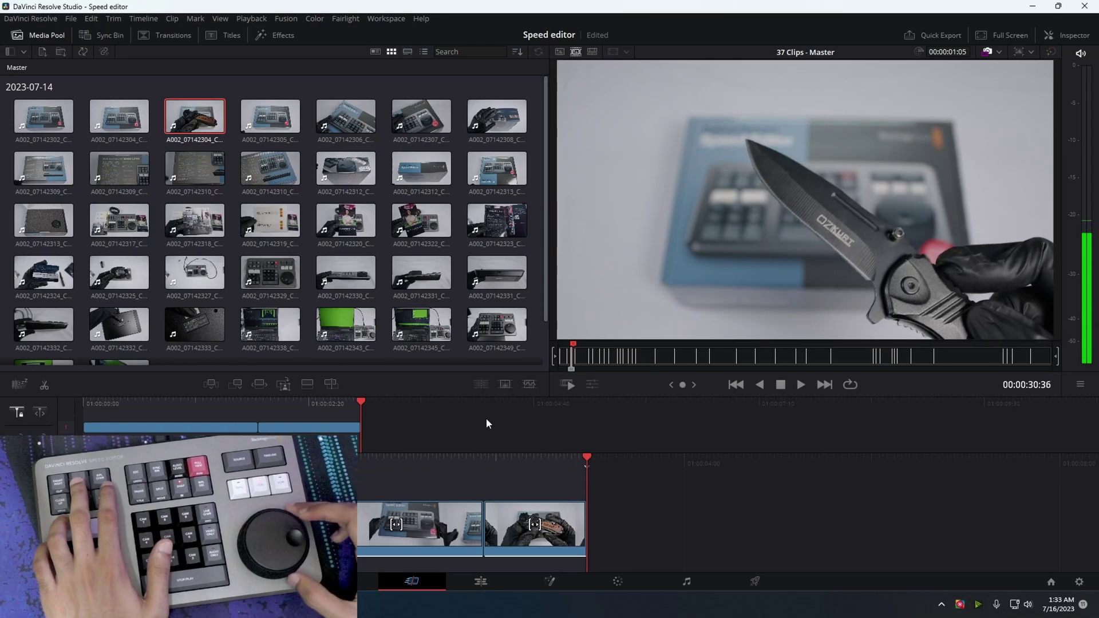
Jog the source tape back to about 00:00:29:48, before the blade opens, and mark the In point there
key("Left")
key("Left")
key("Left")
key("Left")
key("Left")
key("Left")
key("Left")
key("Left")
key("Left")
key("Left")
key("Left")
key("Left")
key("Left")
key("Left")
key("Left")
key("Left")
key("Left")
key("Left")
key("Left")
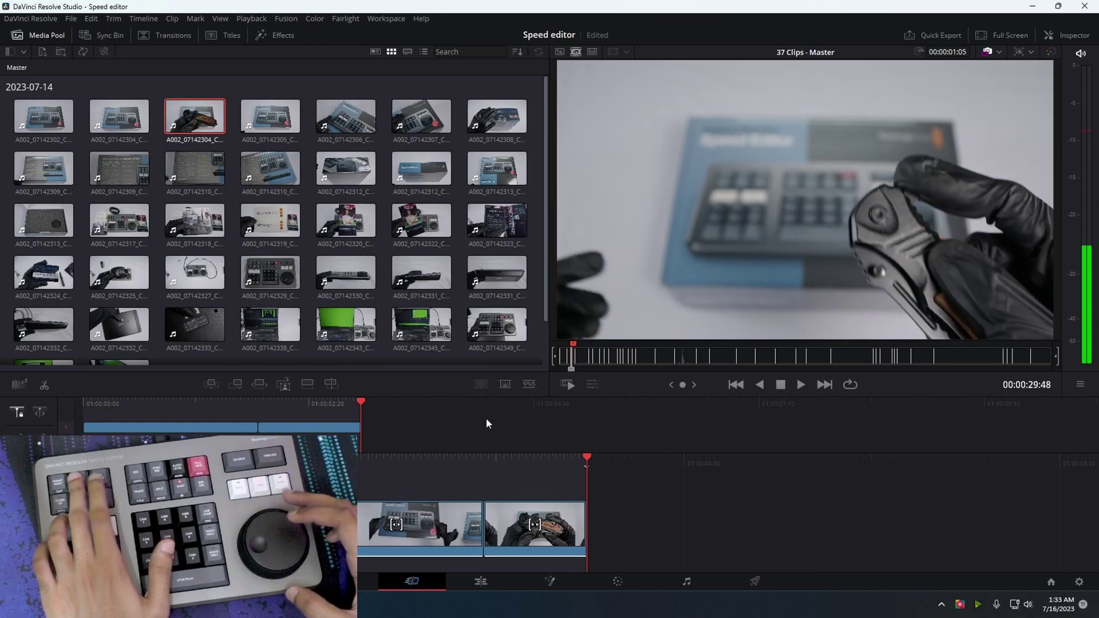
key("i")
Jog the source tape forward to 00:00:31:04, with the blade fully open, and mark the Out point there
key("Right")
key("Right")
key("Right")
key("Right")
key("Right")
key("Right")
key("Right")
key("Right")
key("Right")
key("Right")
key("Right")
key("Right")
key("Right")
key("Right")
key("Right")
key("Right")
key("Right")
key("Right")
key("Right")
key("Right")
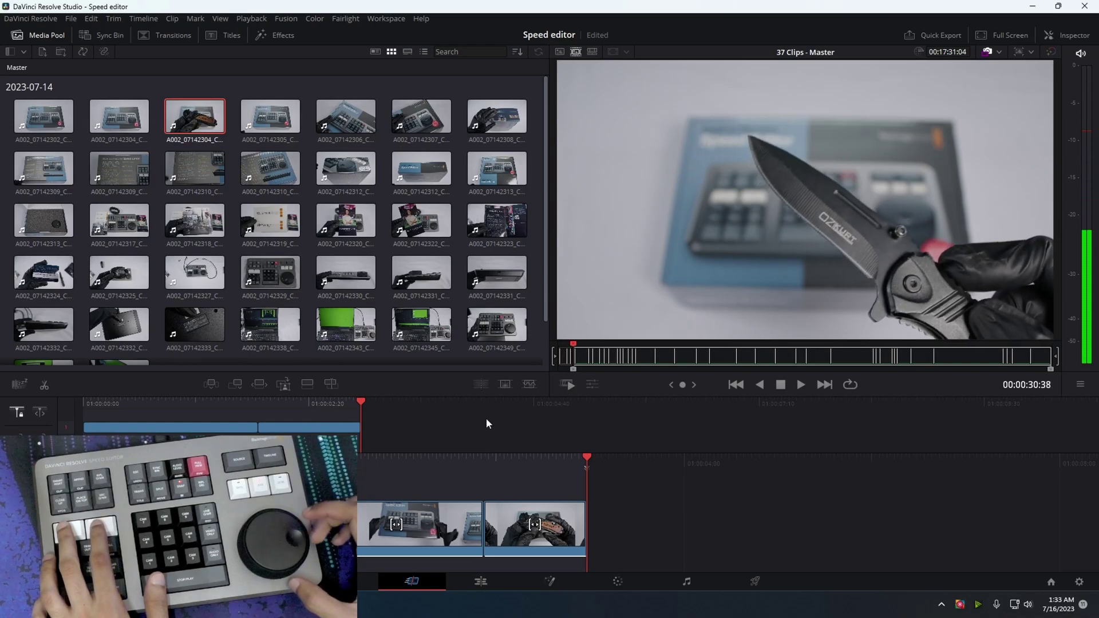
key("Right")
key("Right")
key("Right")
key("Right")
key("Left")
key("o")
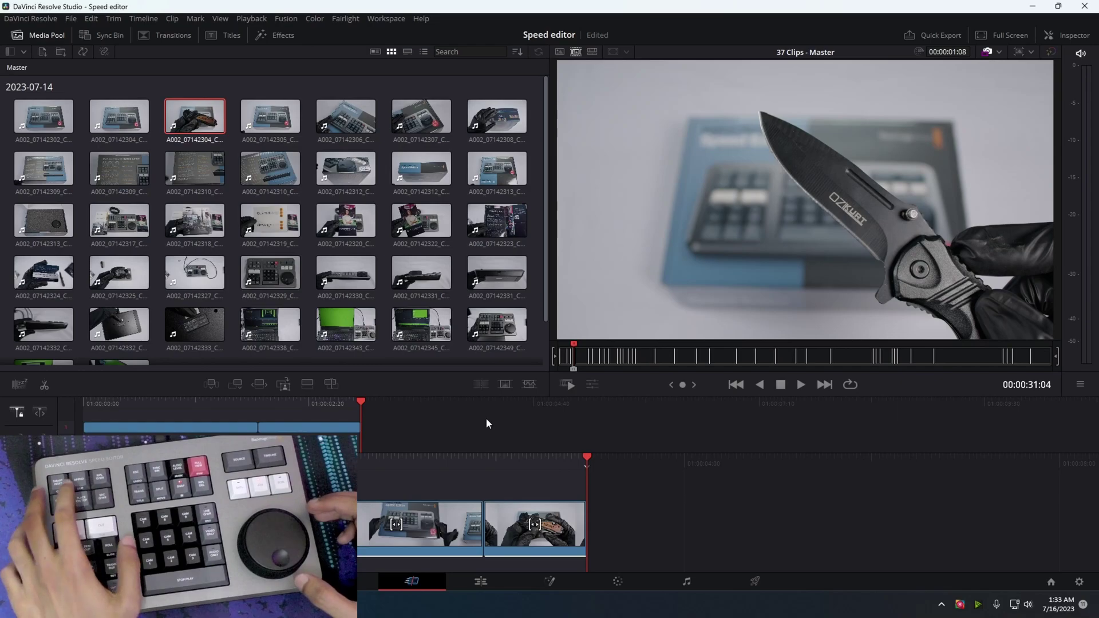
Append the marked 00:00:01:08 range of the blade opening to the end of the timeline
key("shift+F12")
key("space")
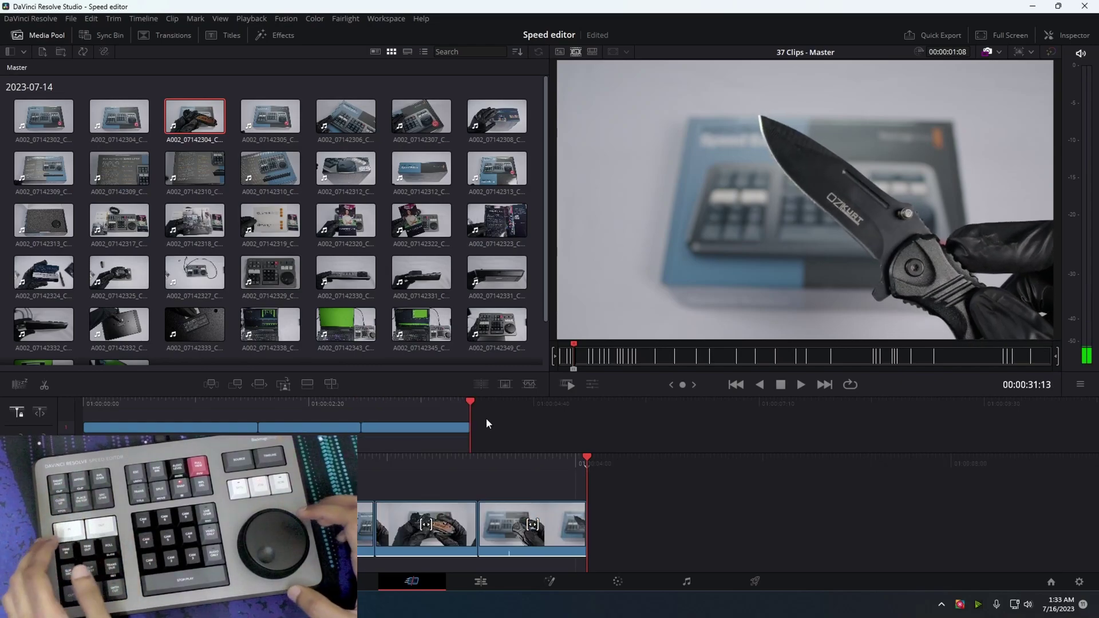
Jog around the end of the knife range, and shuttle through the source tape into the fourth clip's box footage
key("Right")
key("Right")
key("Right")
key("Left")
key("Left")
key("Left")
key("Left")
key("Left")
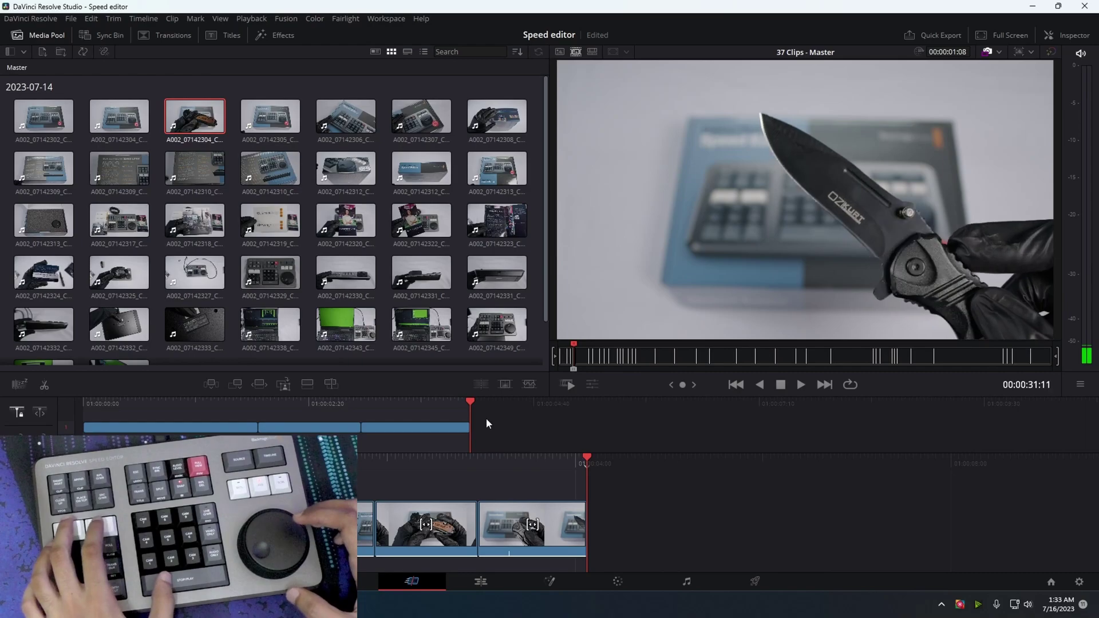
key("l")
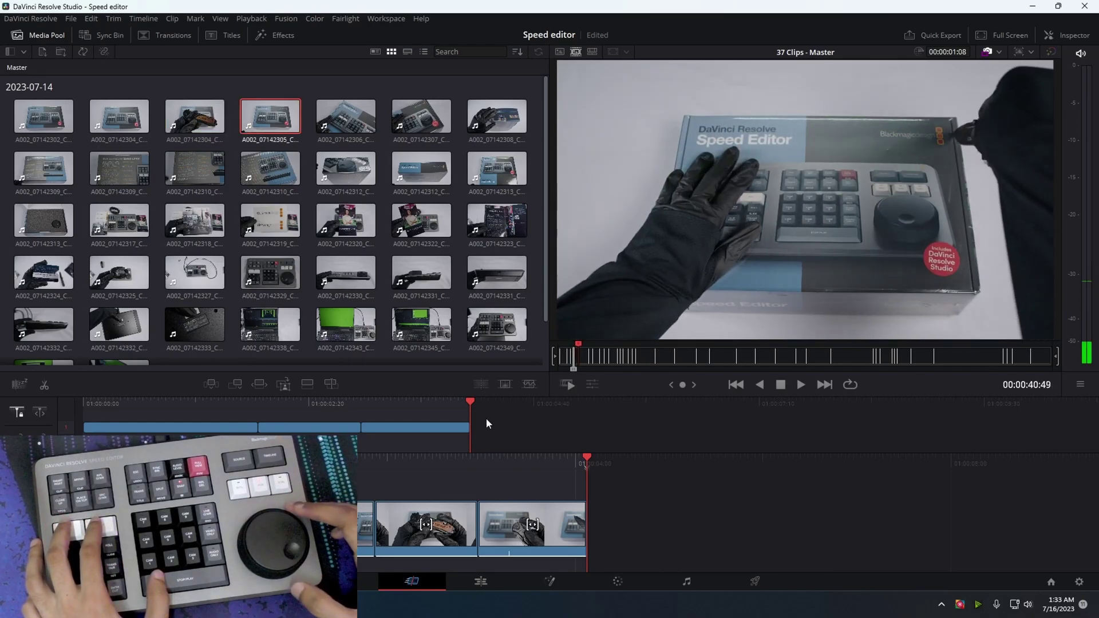
key("j")
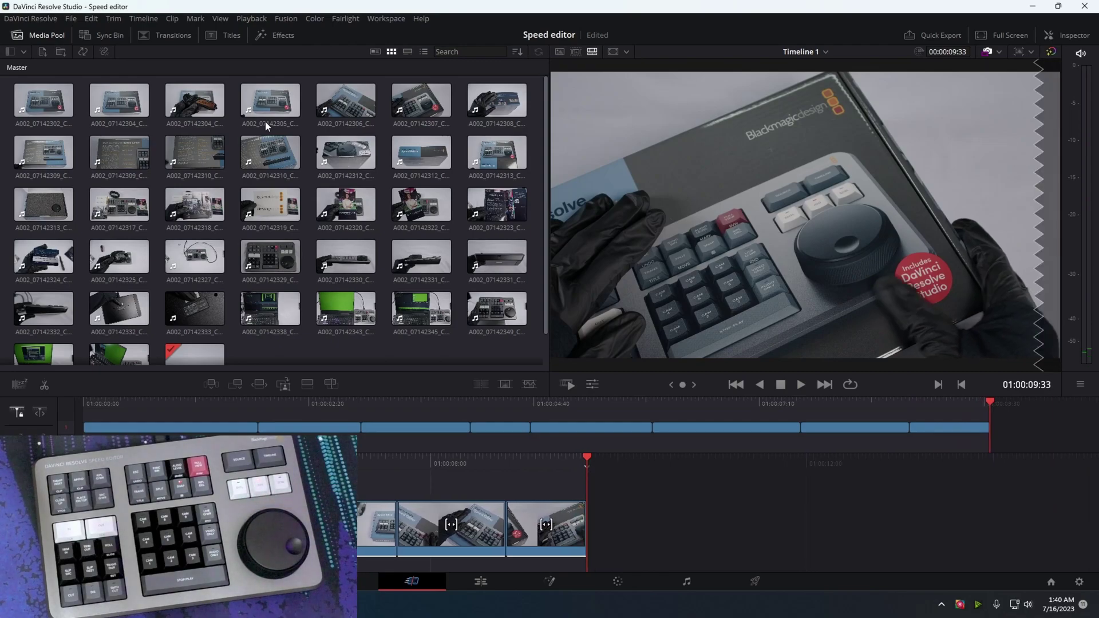
Switch to OBS, select the Scene 2 2 scene, and return to DaVinci Resolve
left_click(216, 220)
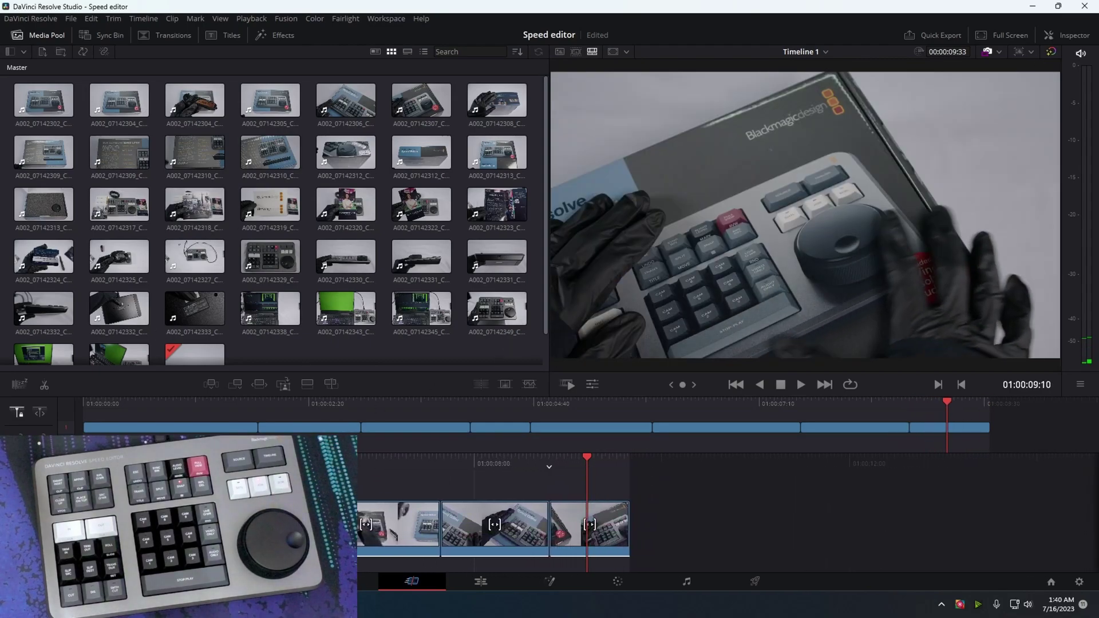
key("alt+Tab")
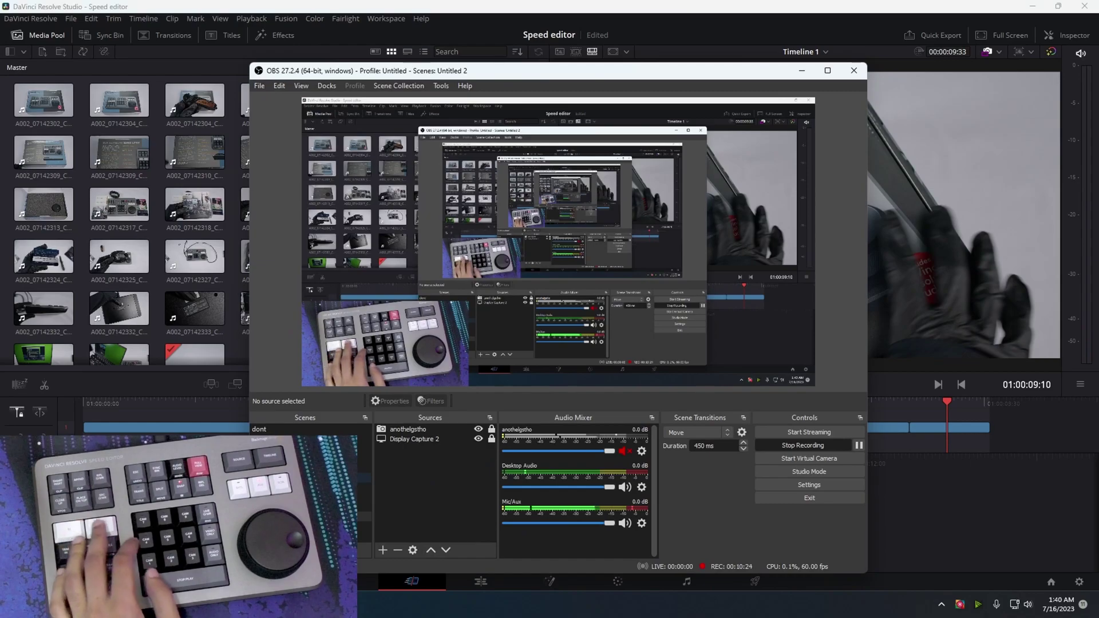
left_click(319, 523)
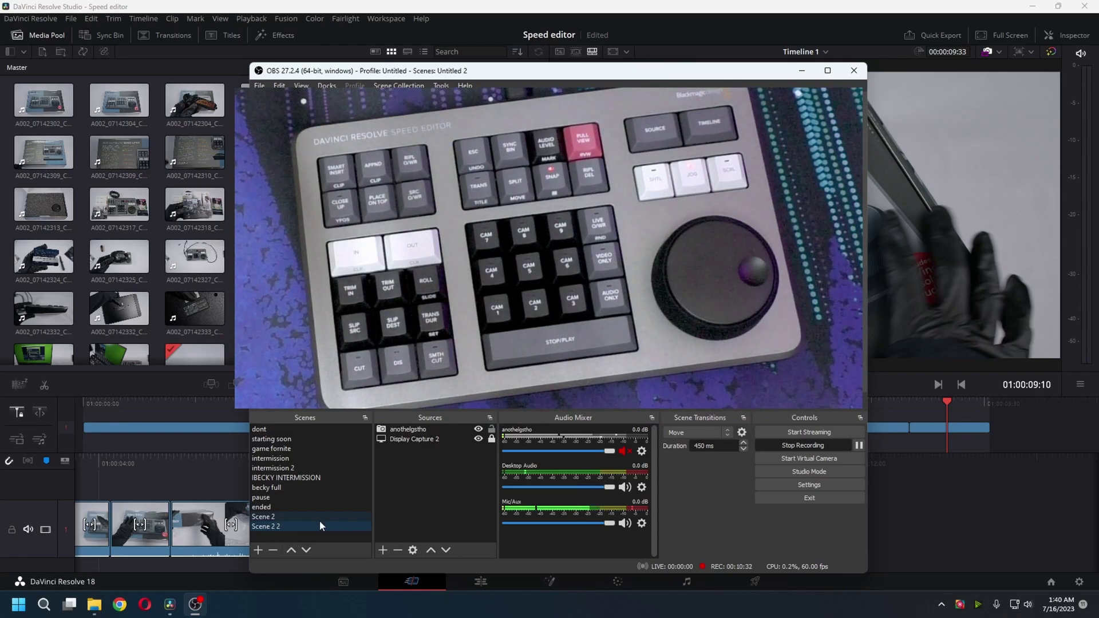
key("alt+Tab")
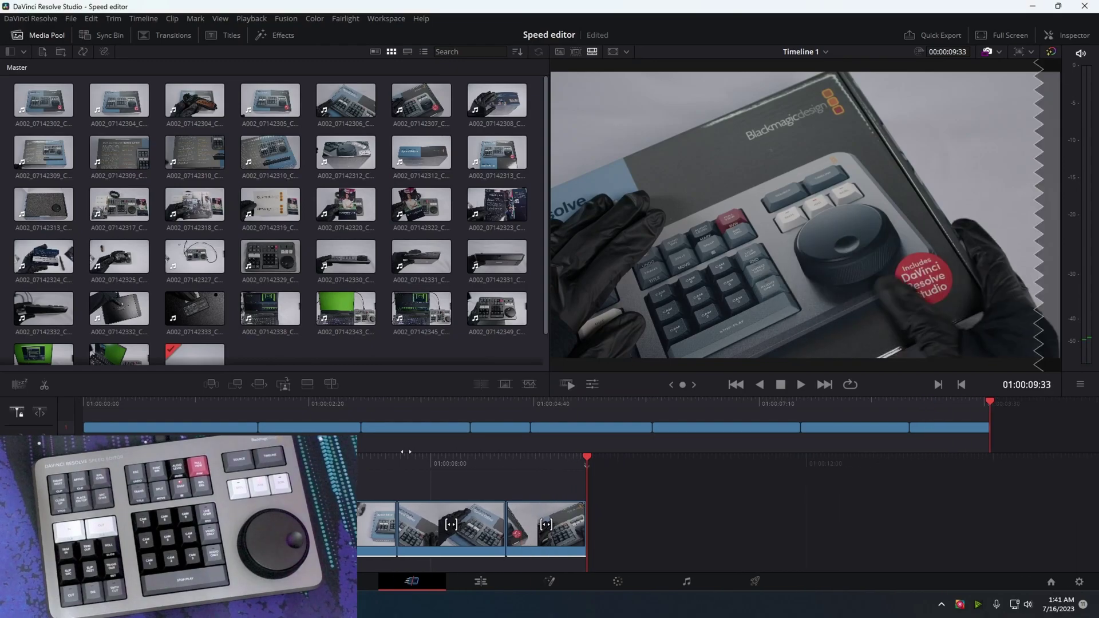
Scrub back and forth through the clips on the timeline to review the rough cut
left_click_drag(554, 468, 612, 495)
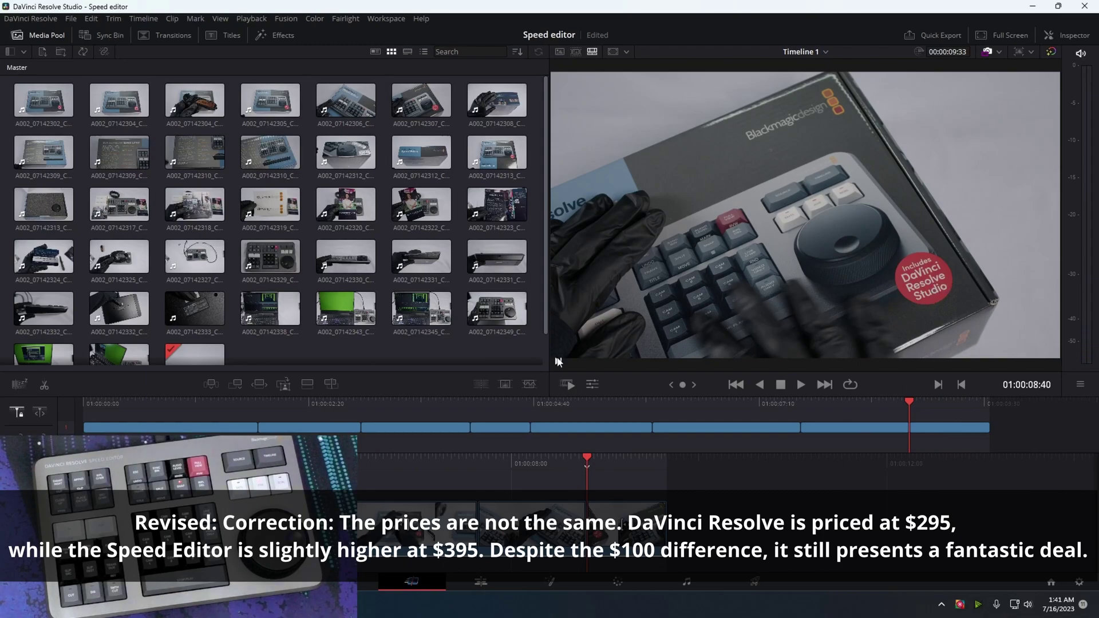
left_click_drag(591, 461, 488, 473)
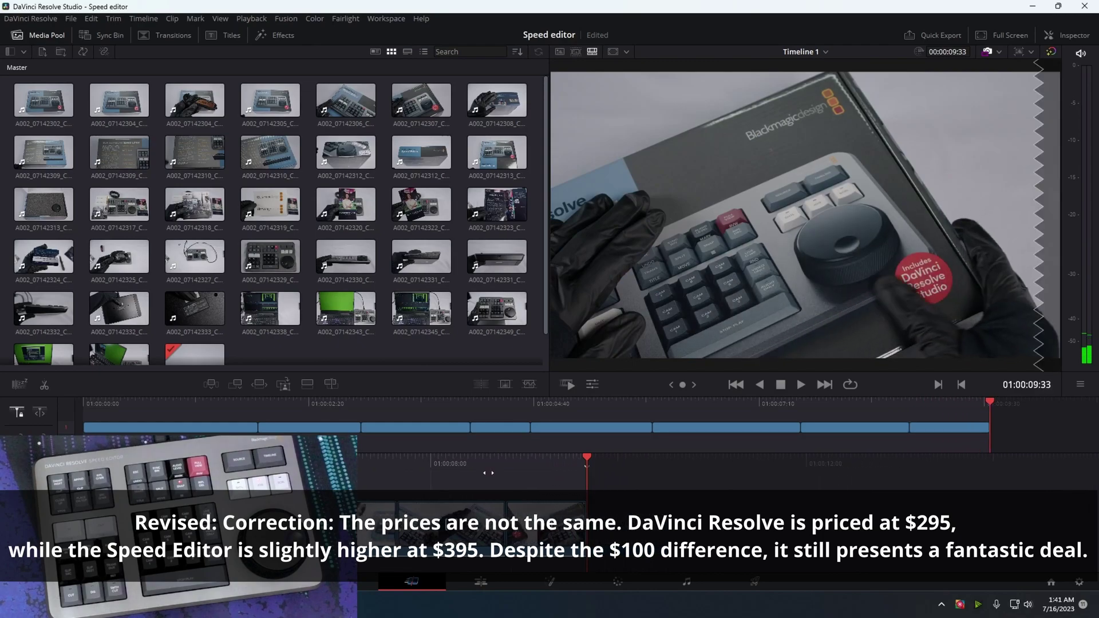
left_click_drag(595, 456, 489, 462)
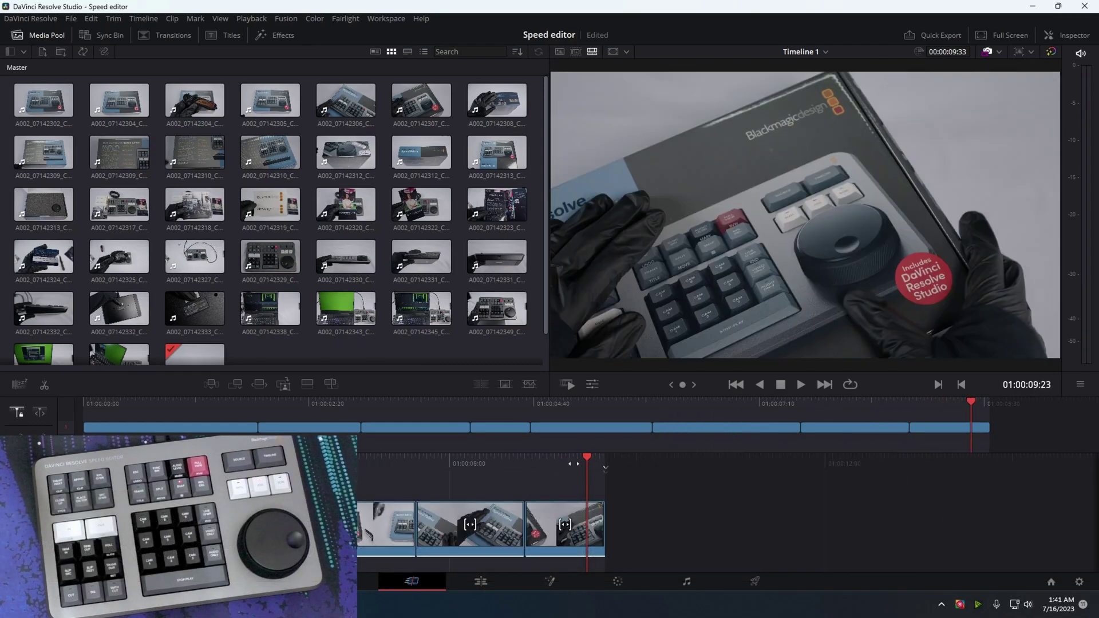
left_click_drag(573, 463, 702, 483)
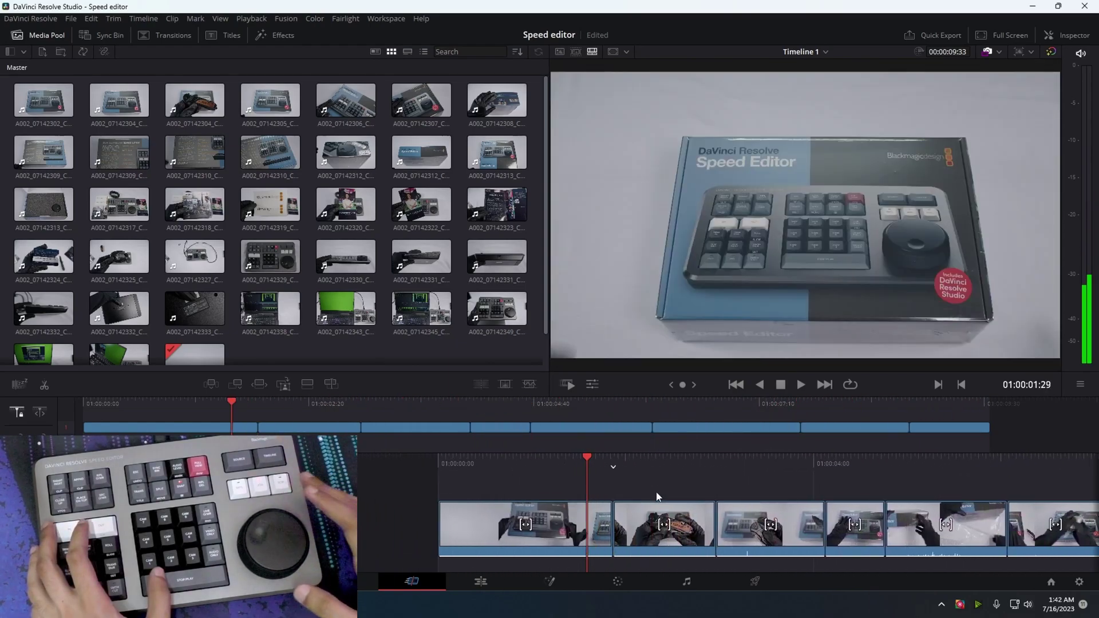
Return to the start of the timeline and play through the rough cut
key("Home")
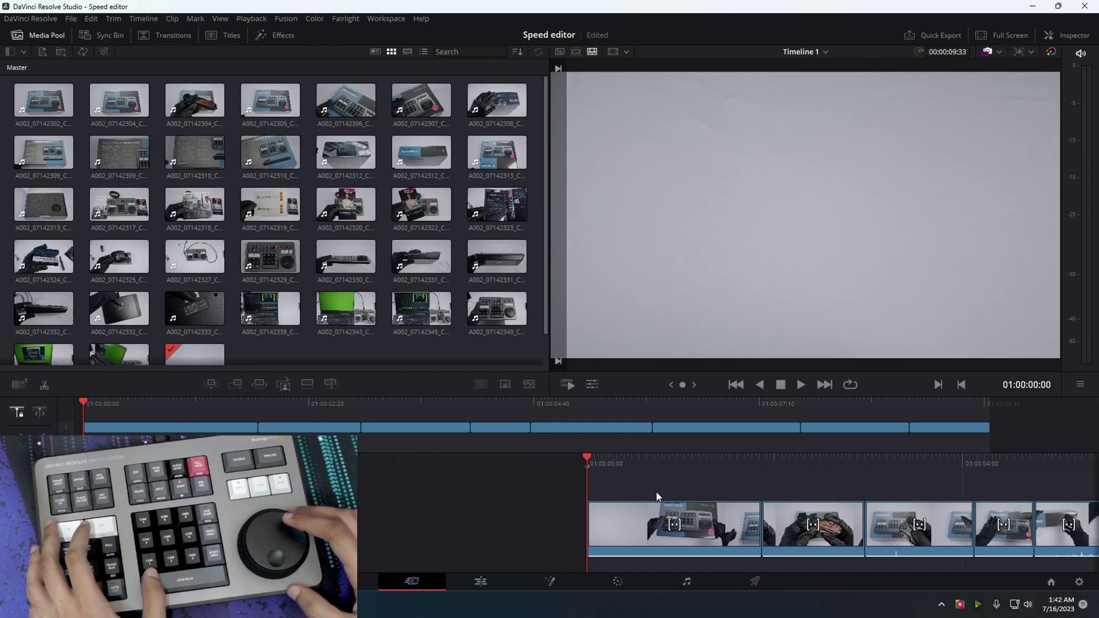
key("space")
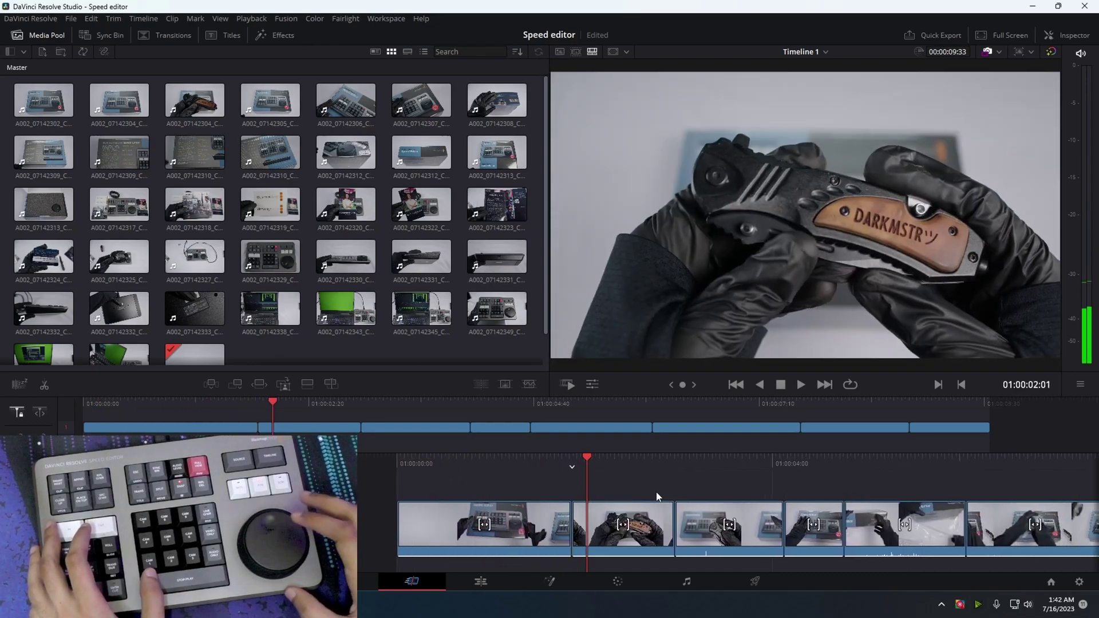
key("l")
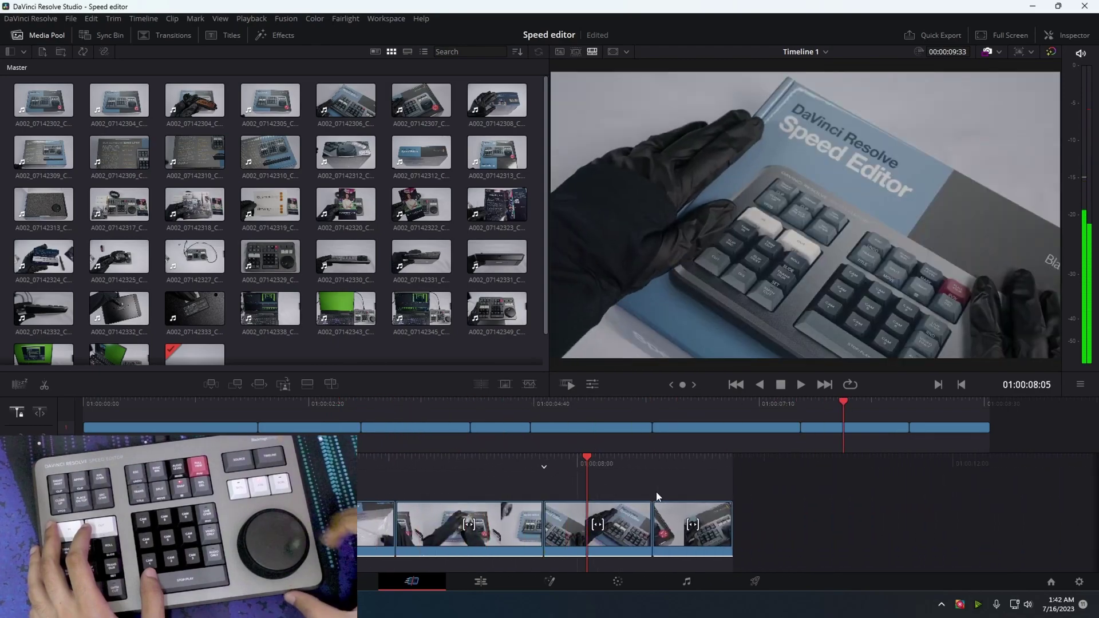
Return to the source tape and shuttle forward to the seventh clip, where the side of the box is shown
key("q")
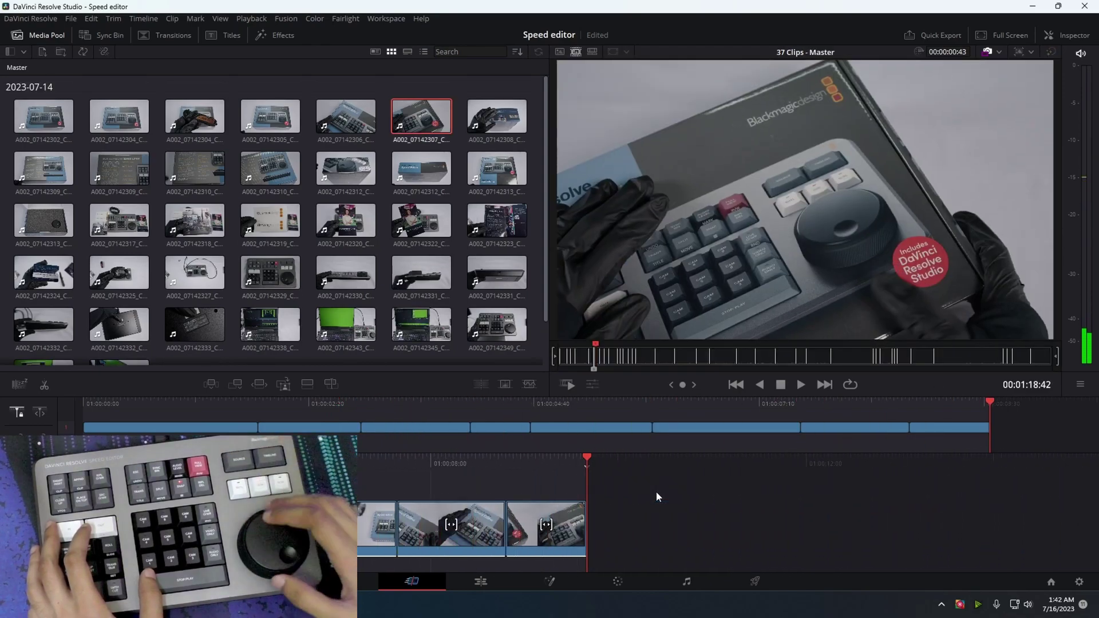
key("l")
key("j")
key("l")
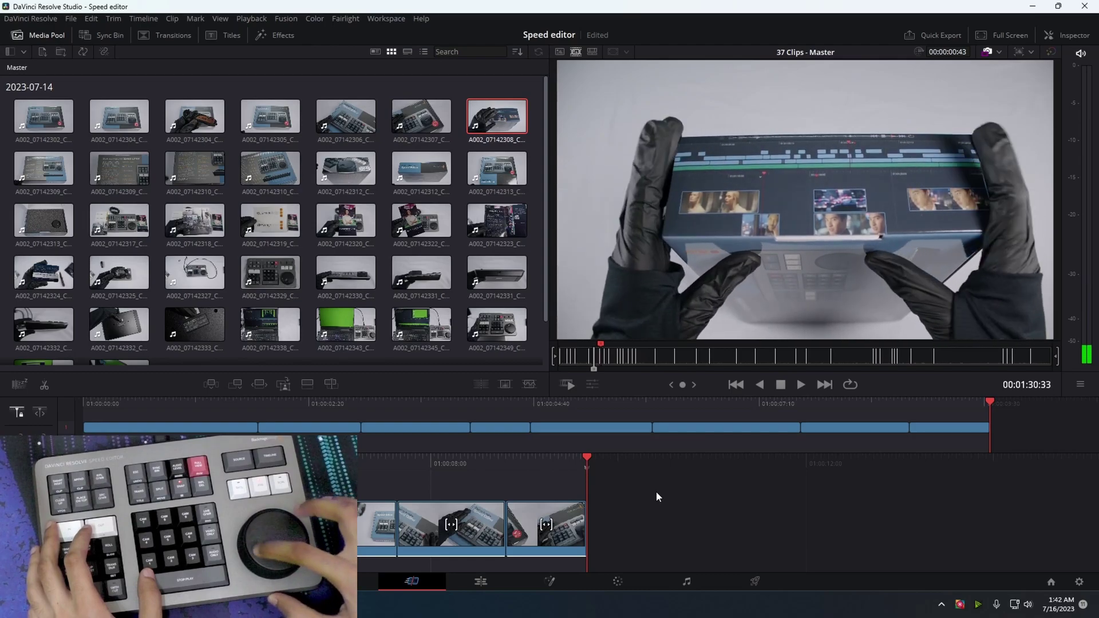
key("j")
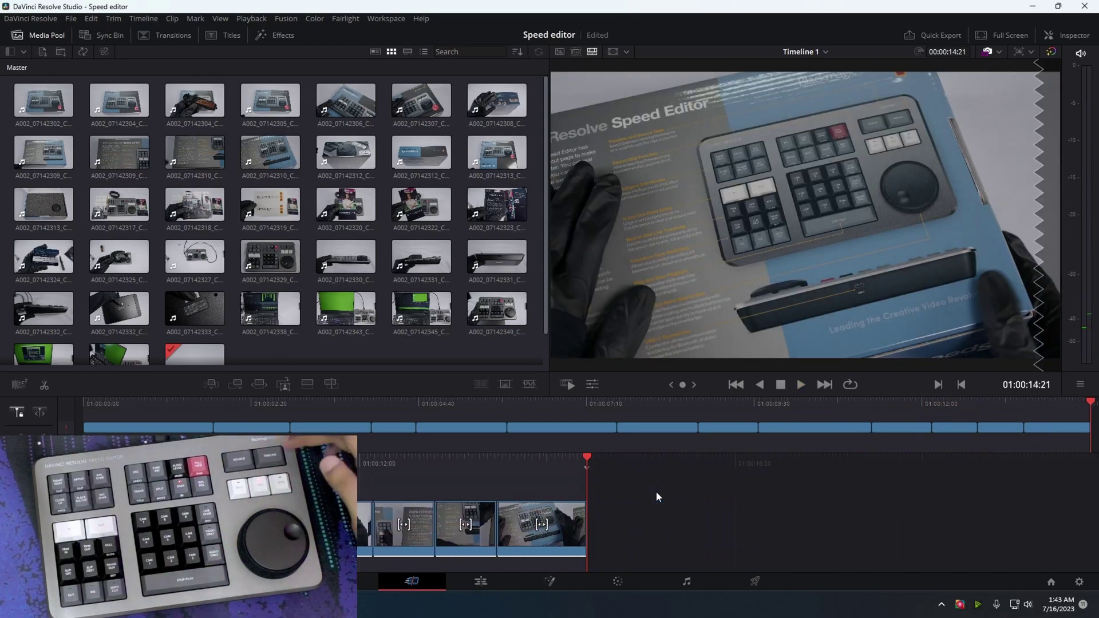
Shuttle the source tape forward through the unboxing footage and back to the uncovered Speed Editor at about 00:02:55:22
key("q")
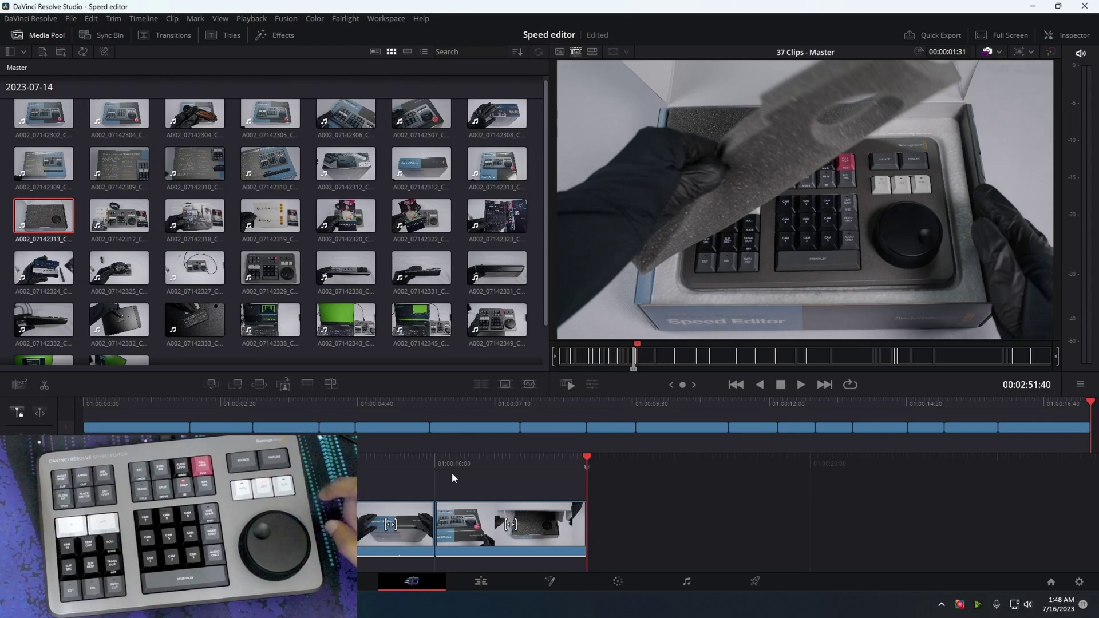
key("l")
key("l")
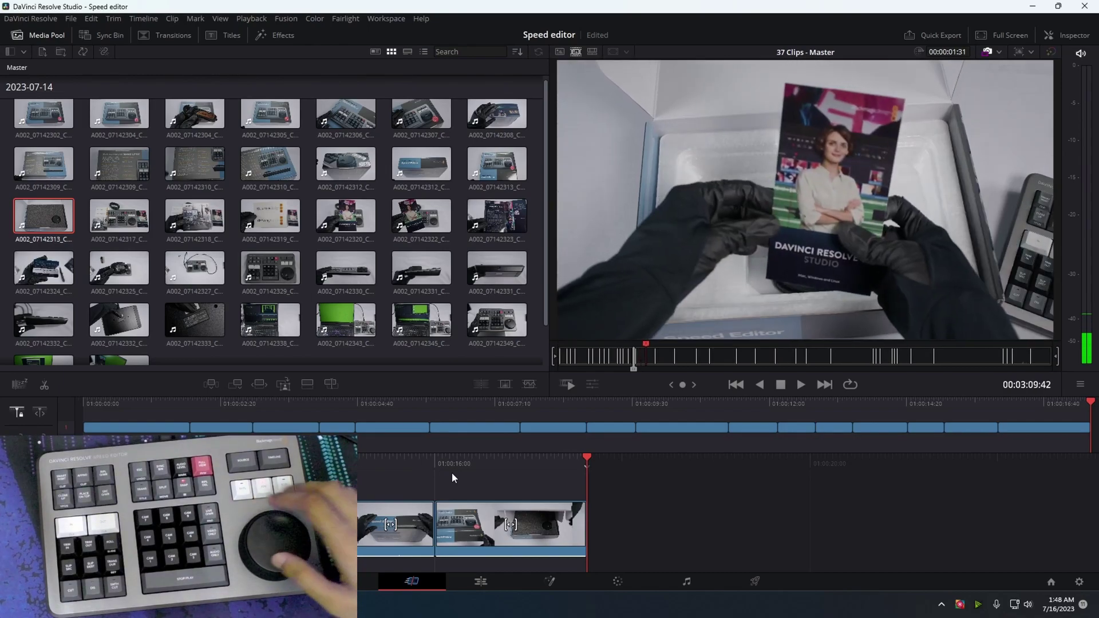
key("j")
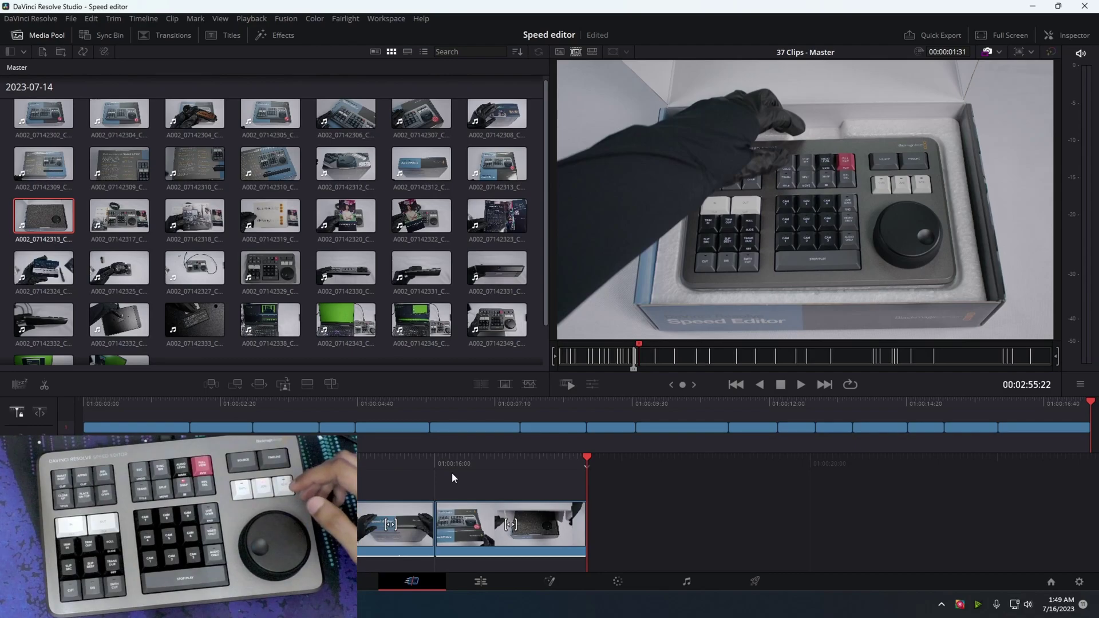
Jog the source tape frame by frame to 00:02:55:21, with the hand over the uncovered Speed Editor
key("Left")
key("Left")
key("Right")
key("Right")
key("Right")
key("Left")
key("Left")
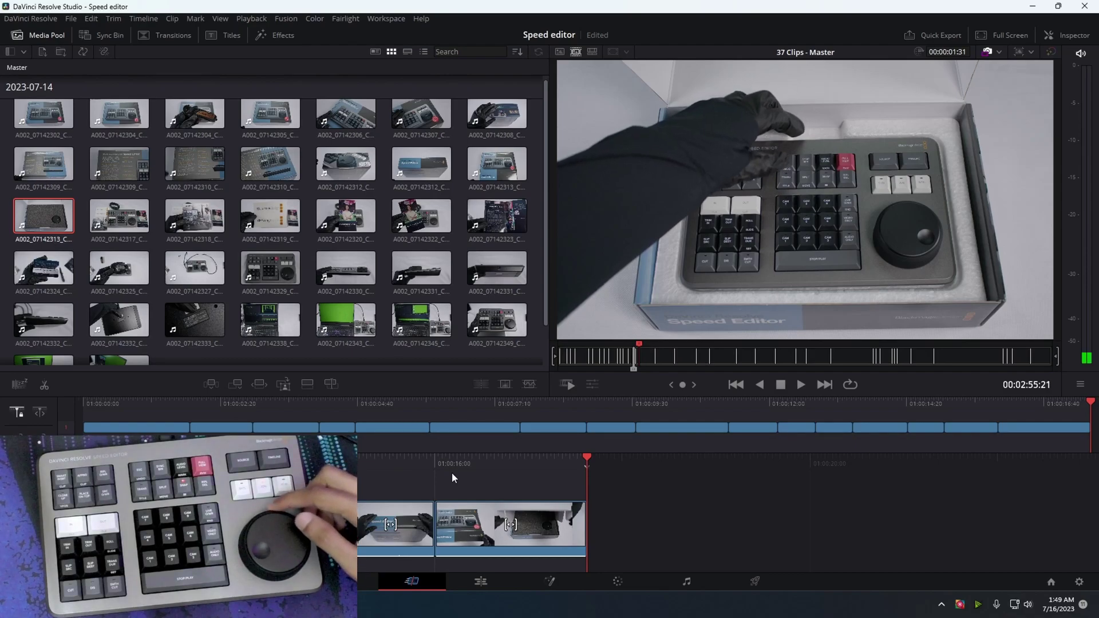